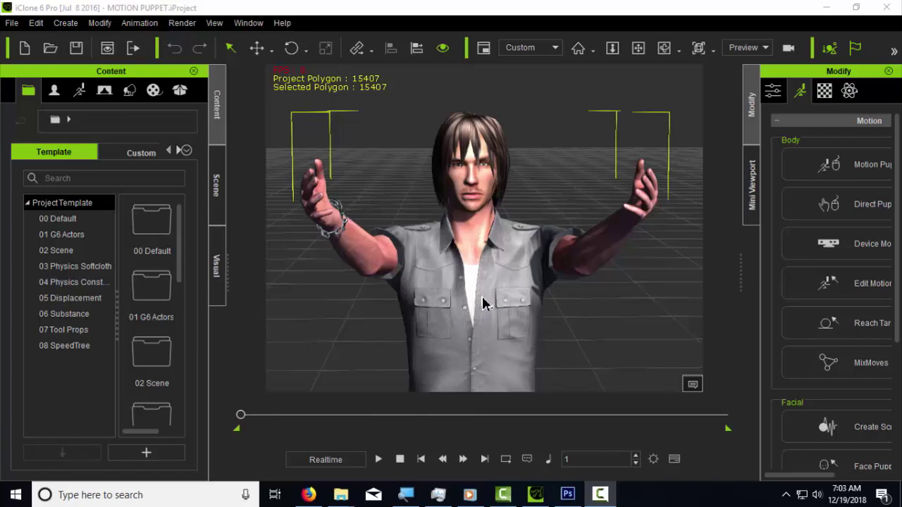
Bring iClone forward, widen the Modify panel, and launch Motion Puppet with the Base MASON MOTIONS profile.
left_click(482, 247)
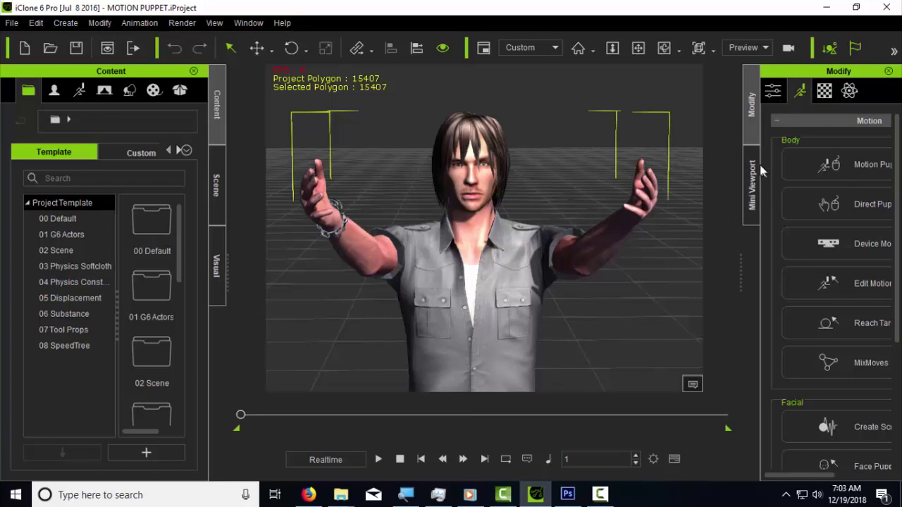
left_click_drag(740, 240, 678, 243)
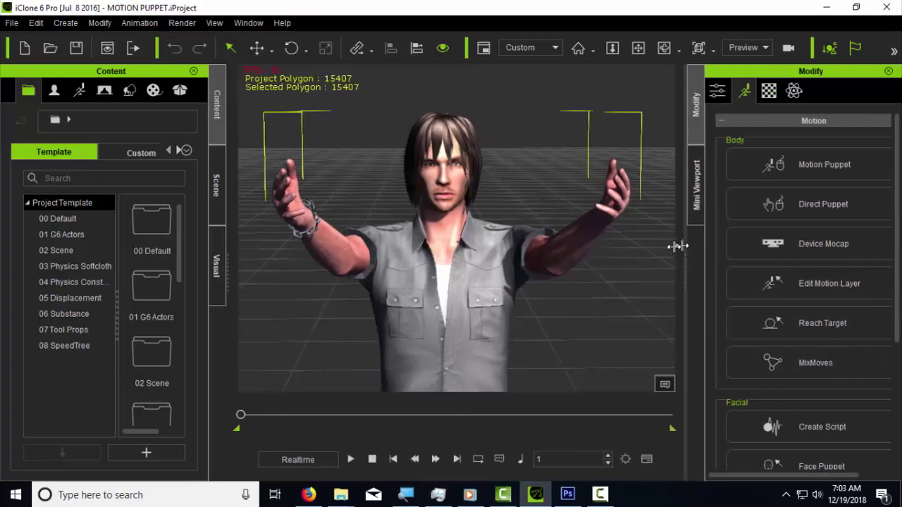
left_click(778, 163)
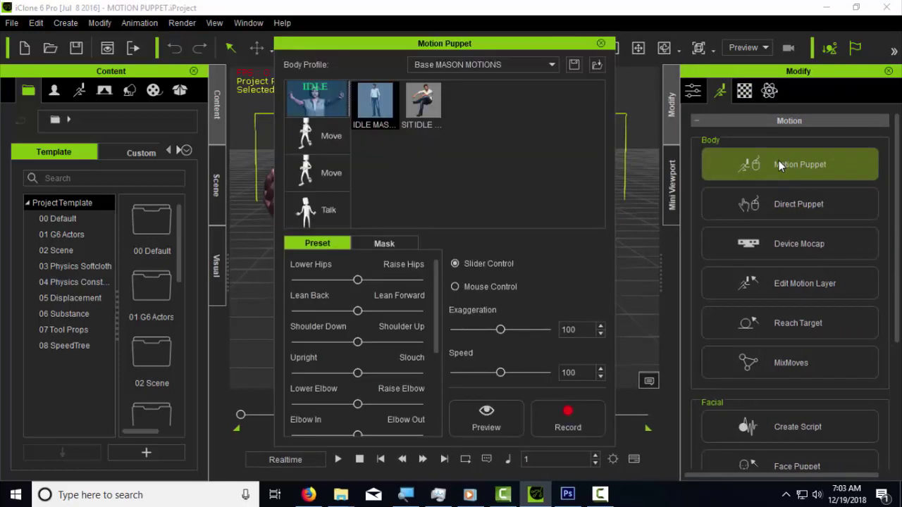
Switch the body profile to Base Motion and alternate between its Mood and Idle motion lists.
left_click(553, 65)
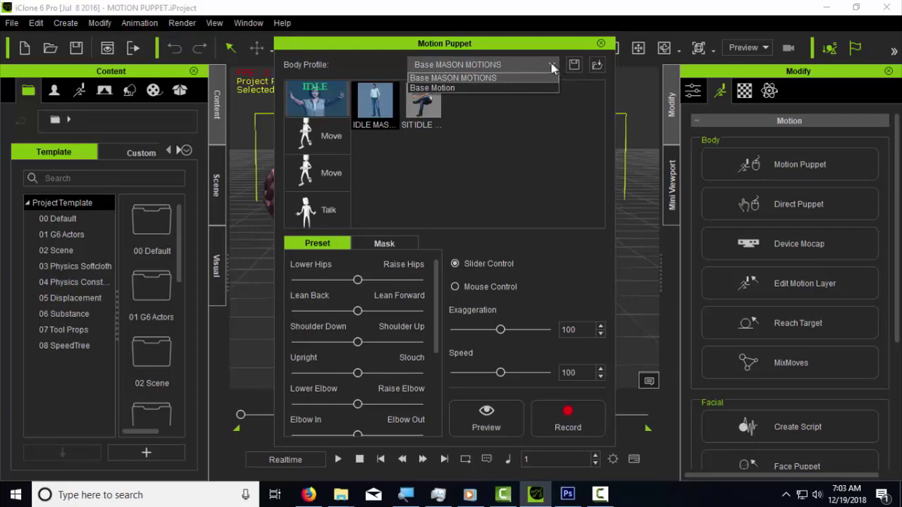
left_click(464, 88)
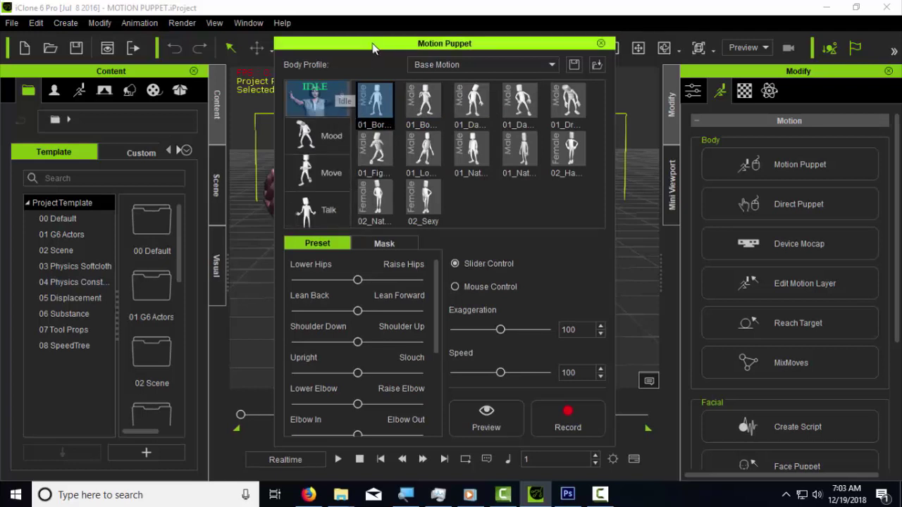
left_click(322, 136)
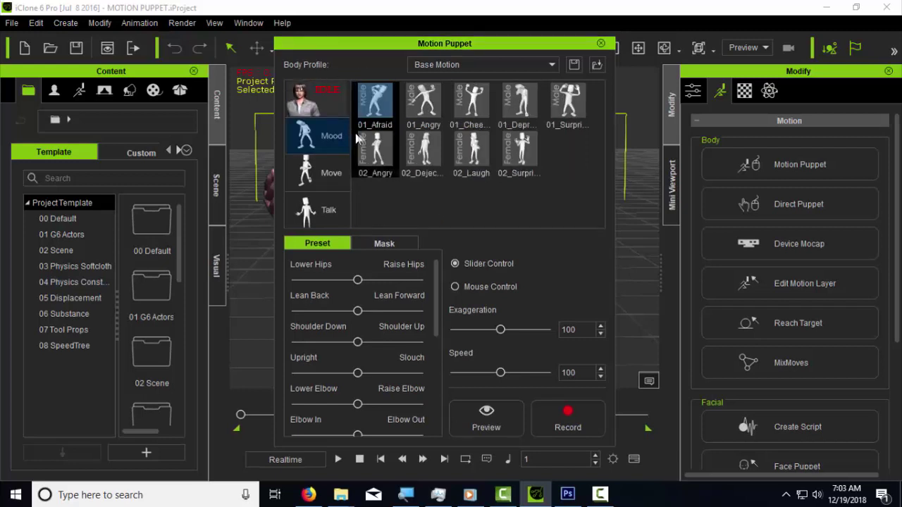
left_click(323, 102)
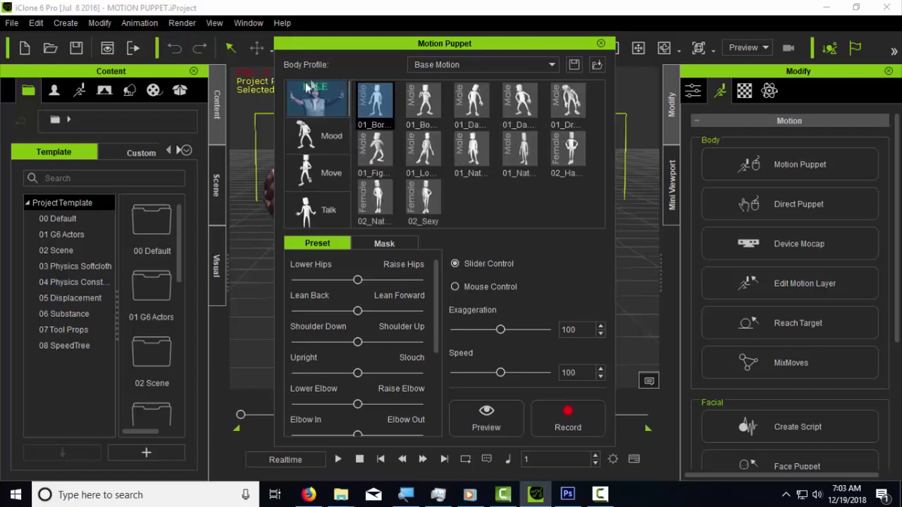
left_click(328, 136)
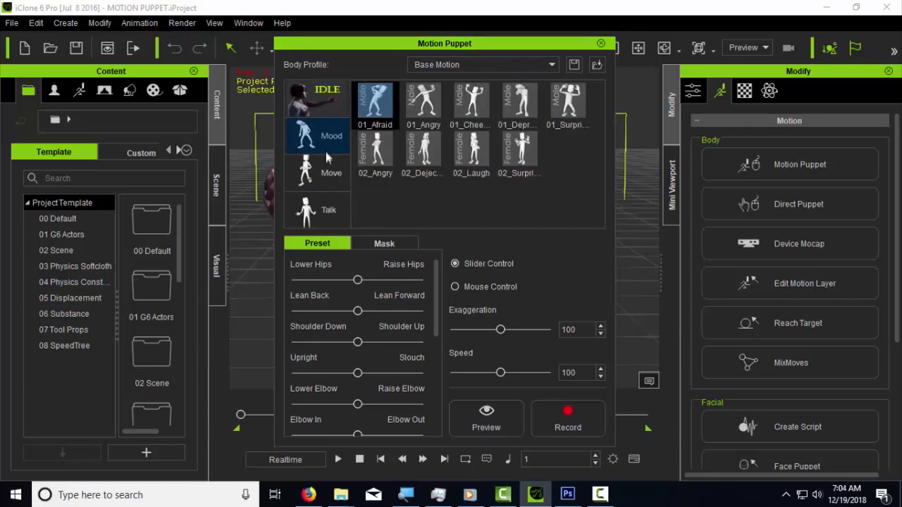
left_click(326, 94)
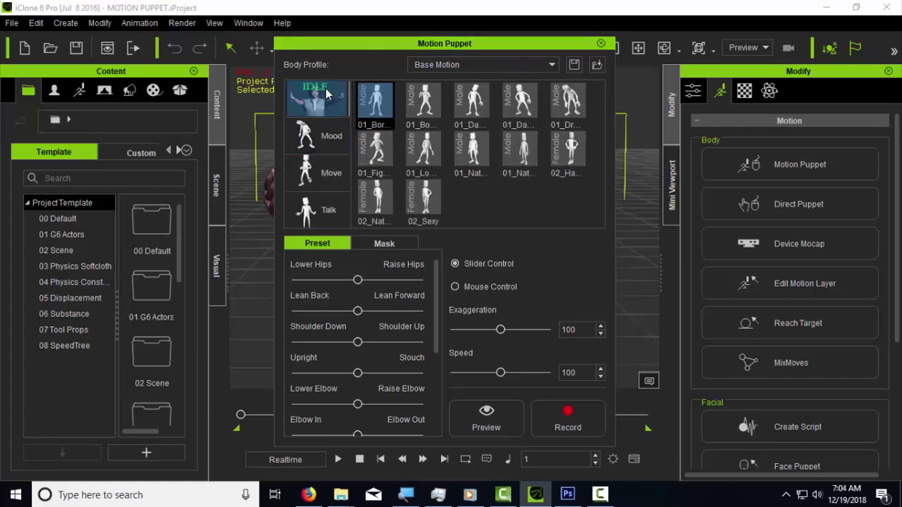
Close Motion Puppet, zoom the viewport on the actor, and open the Render settings.
left_click(601, 45)
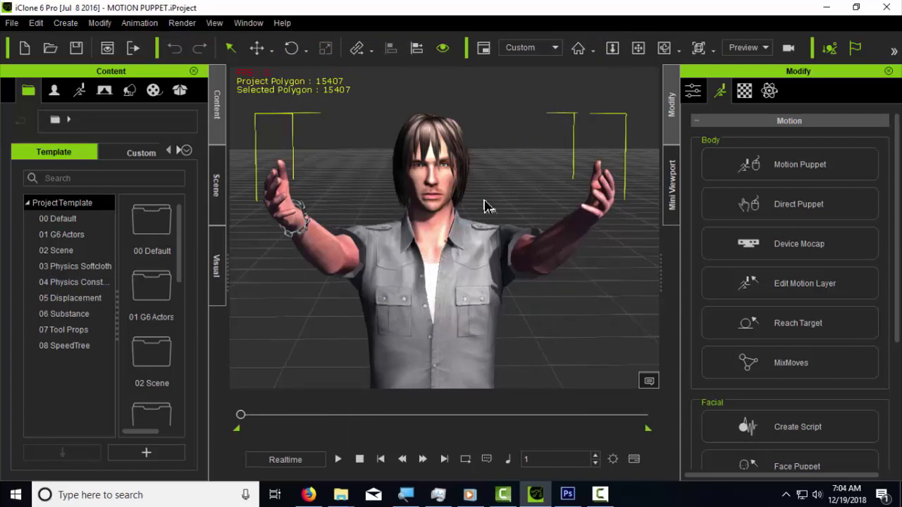
scroll(484, 200, "up", 2)
scroll(484, 200, "up", 4)
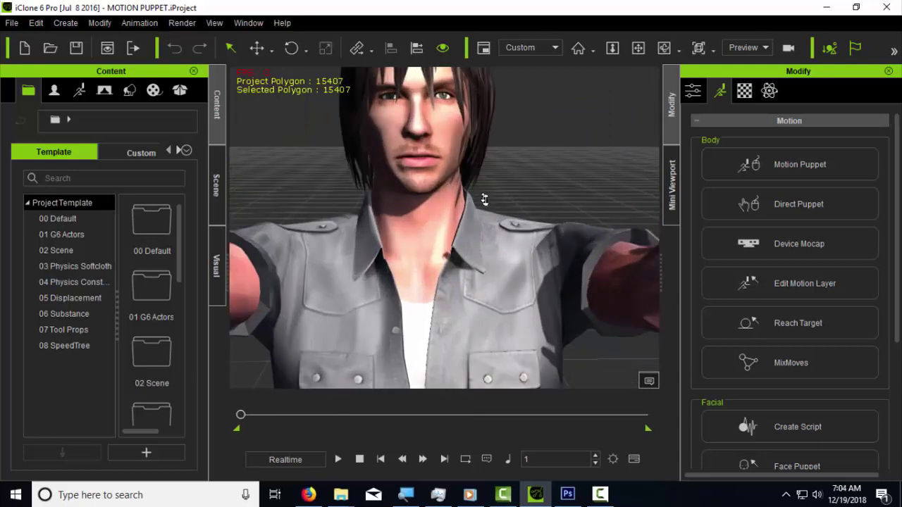
scroll(483, 200, "up", 2)
scroll(484, 200, "down", 6)
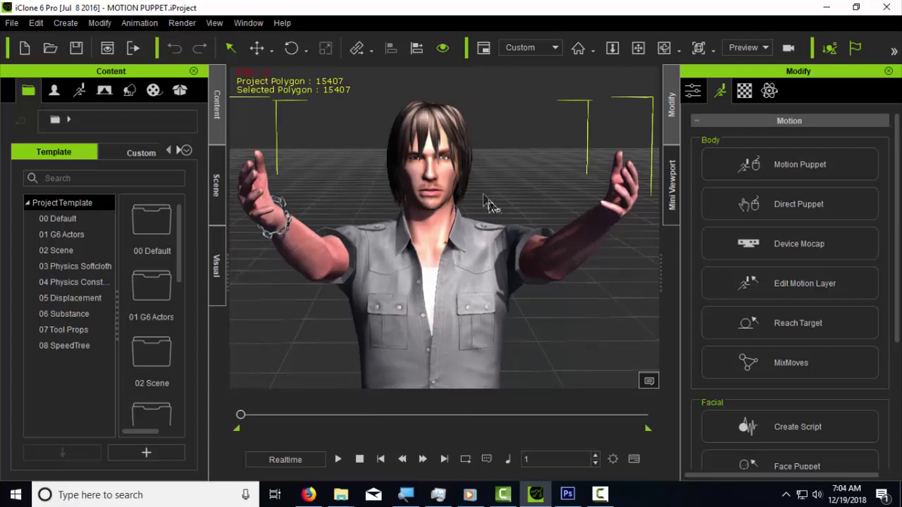
left_click(133, 48)
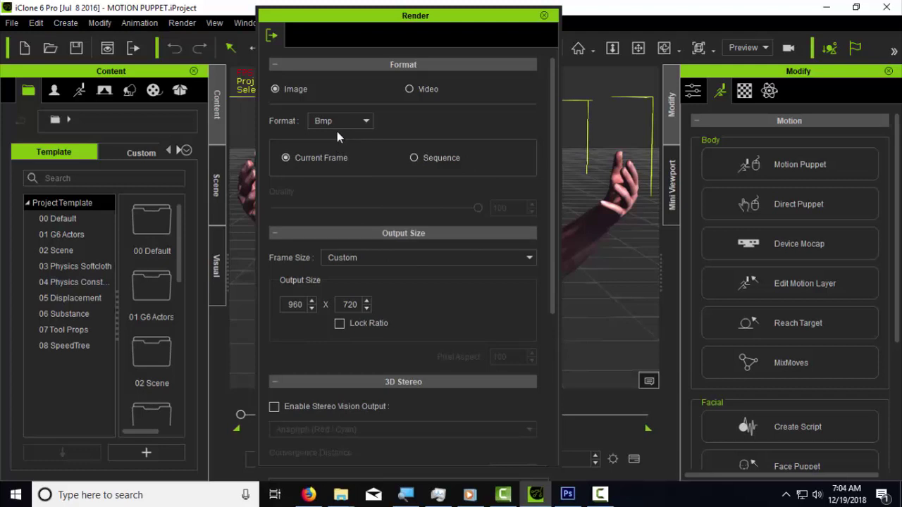
left_click_drag(417, 16, 417, 38)
Close the Render settings, open ORIGINAL BMP MAP IMAGES in Explorer, and switch to Photoshop.
left_click(542, 37)
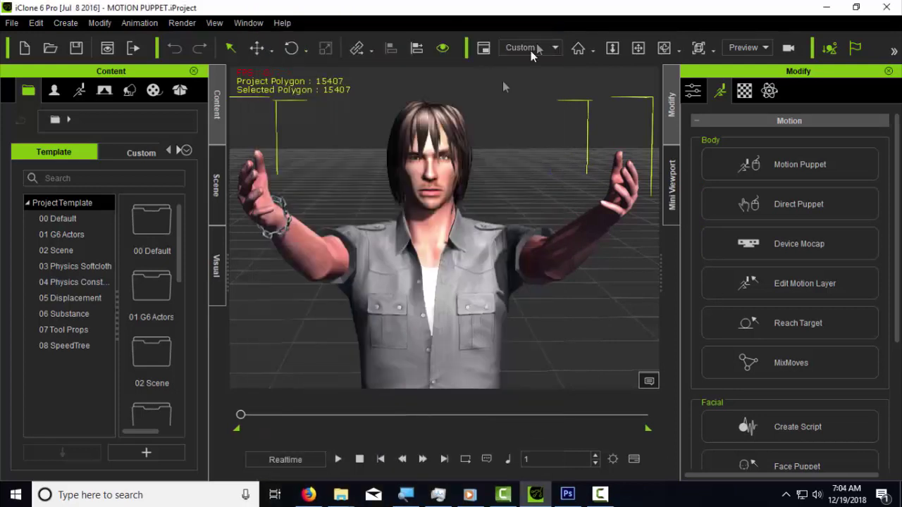
mouse_move(346, 495)
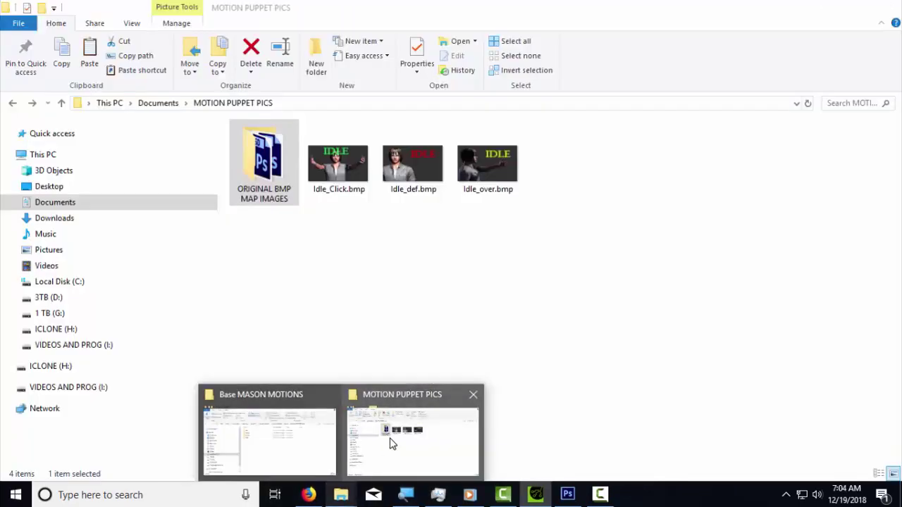
left_click(391, 441)
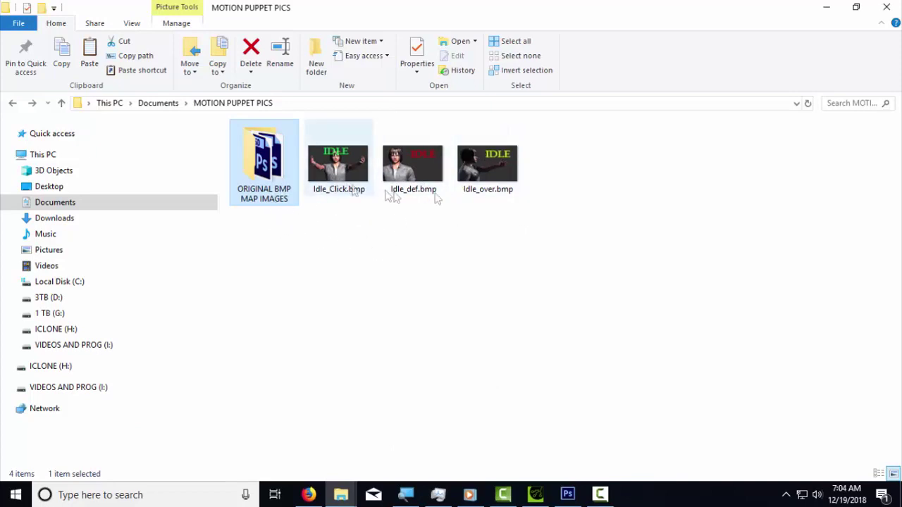
double_click(271, 175)
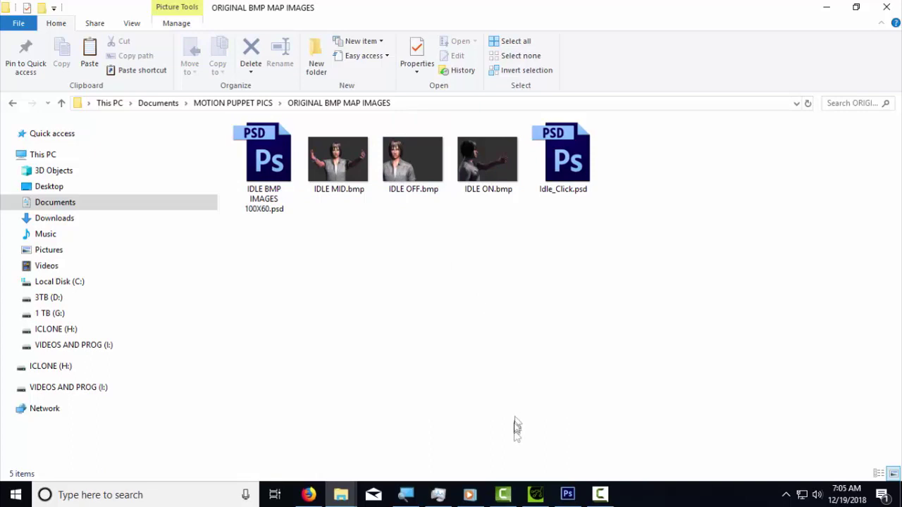
left_click(567, 493)
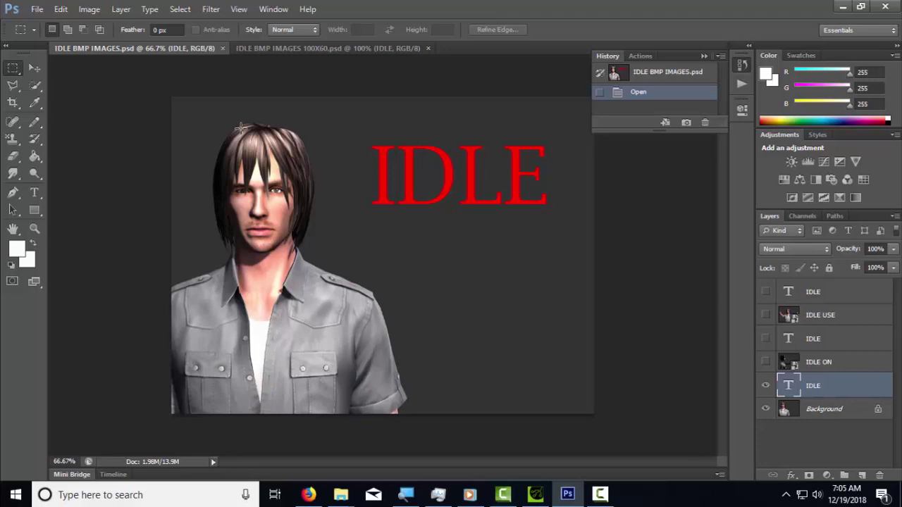
Resize IDLE BMP IMAGES to 100 × 60 pixels with Image Size.
left_click(89, 9)
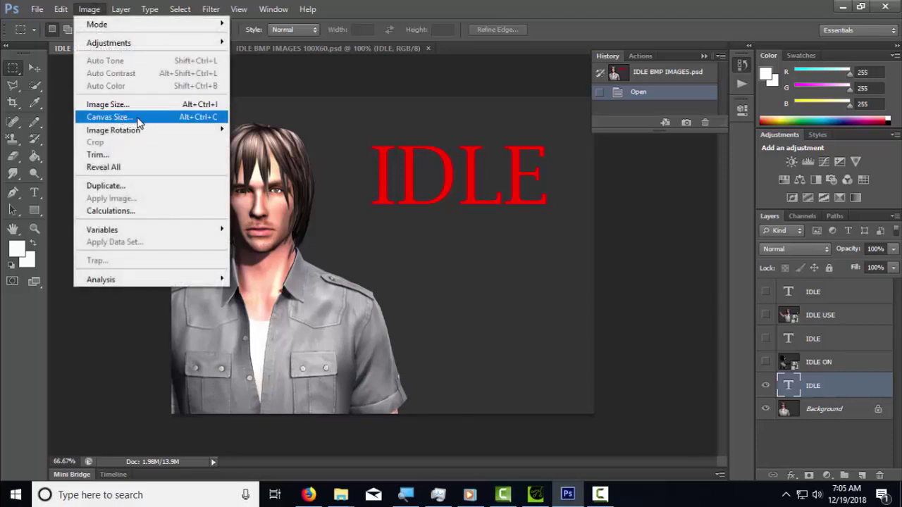
left_click(122, 108)
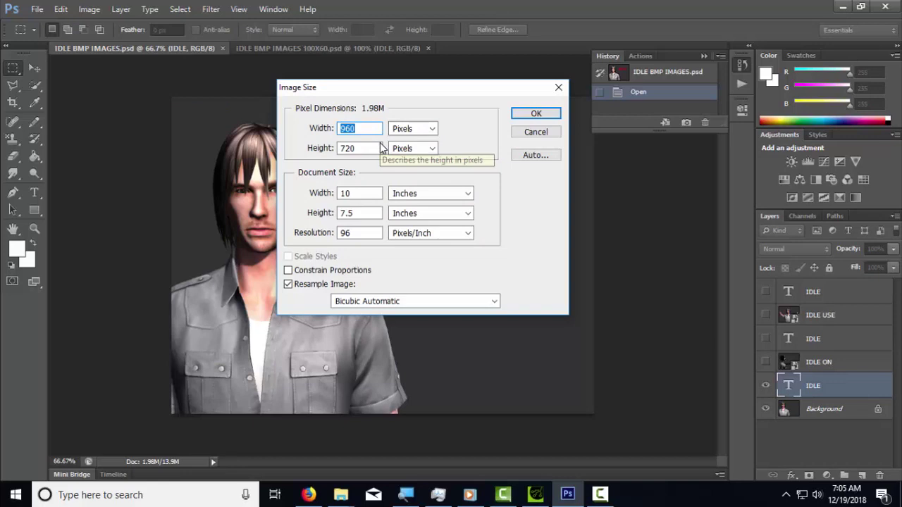
type("100")
left_click_drag(374, 149, 331, 149)
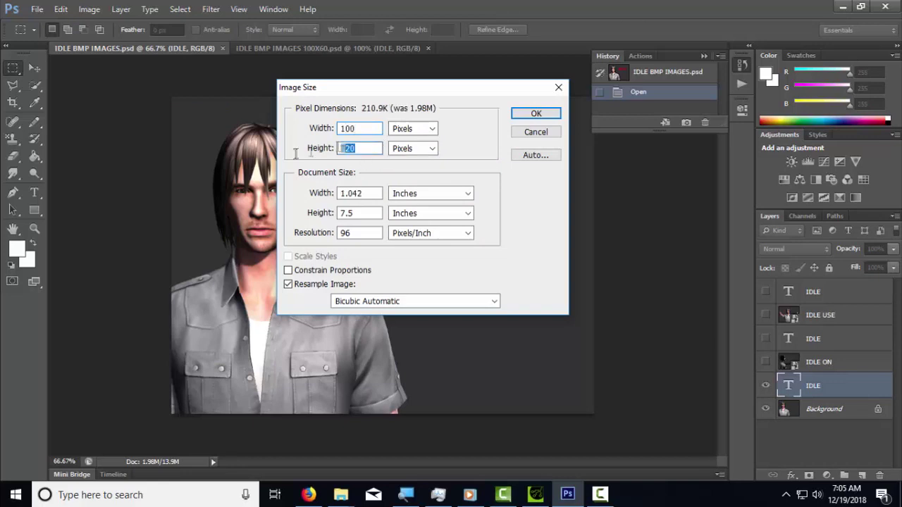
type("60")
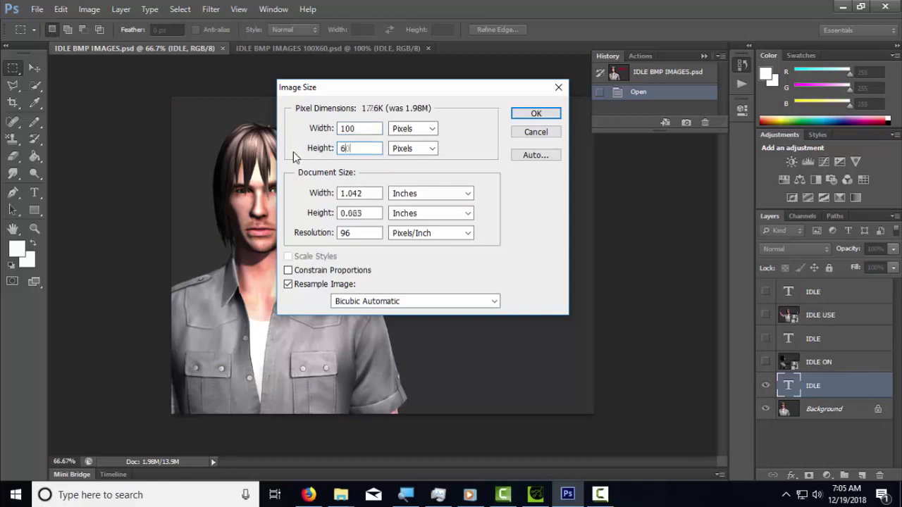
key("Return")
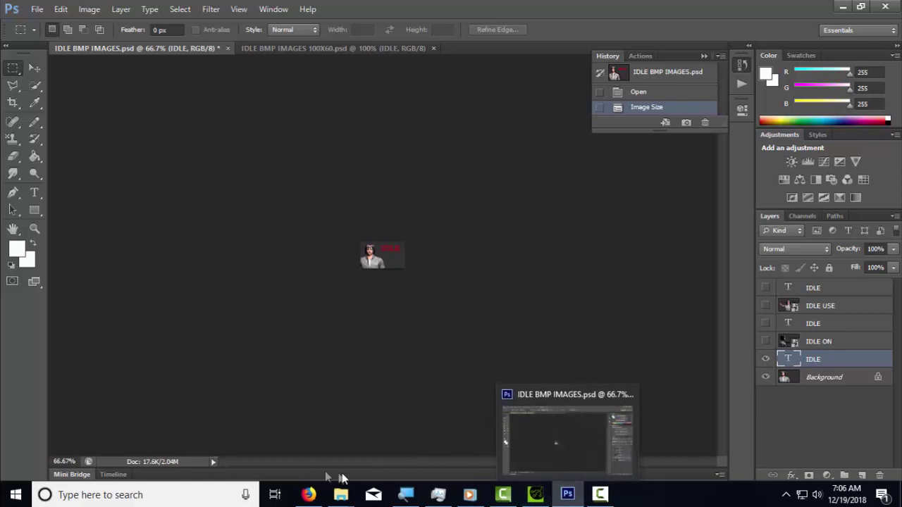
Bring the Base MASON MOTIONS Explorer window forward and move it up and left.
mouse_move(341, 495)
mouse_move(395, 446)
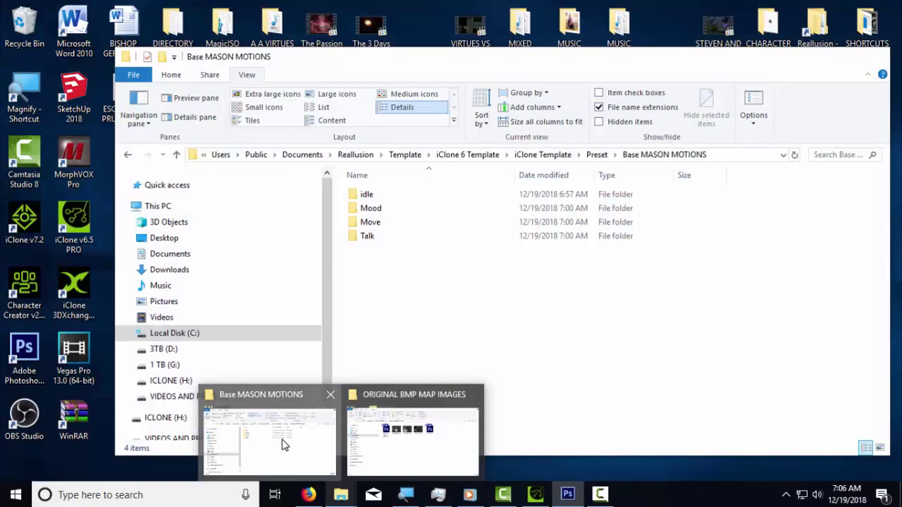
left_click(282, 443)
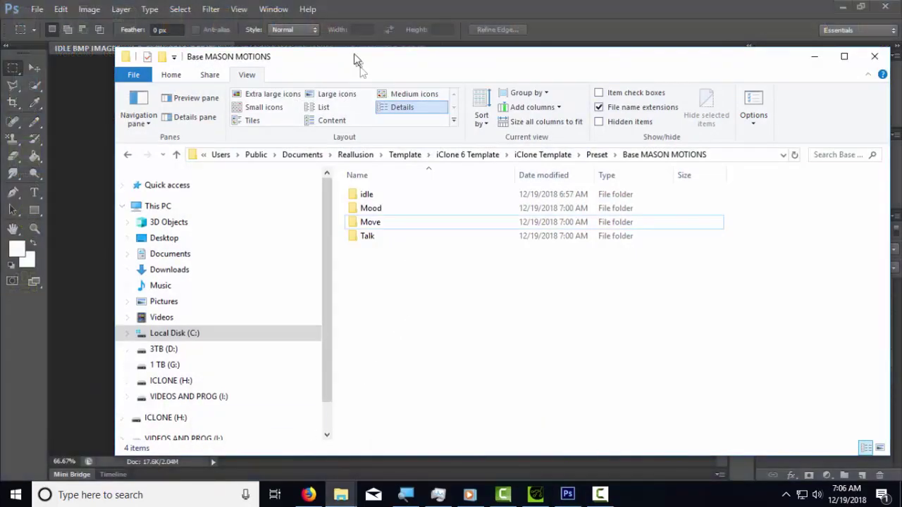
left_click_drag(398, 68, 371, 30)
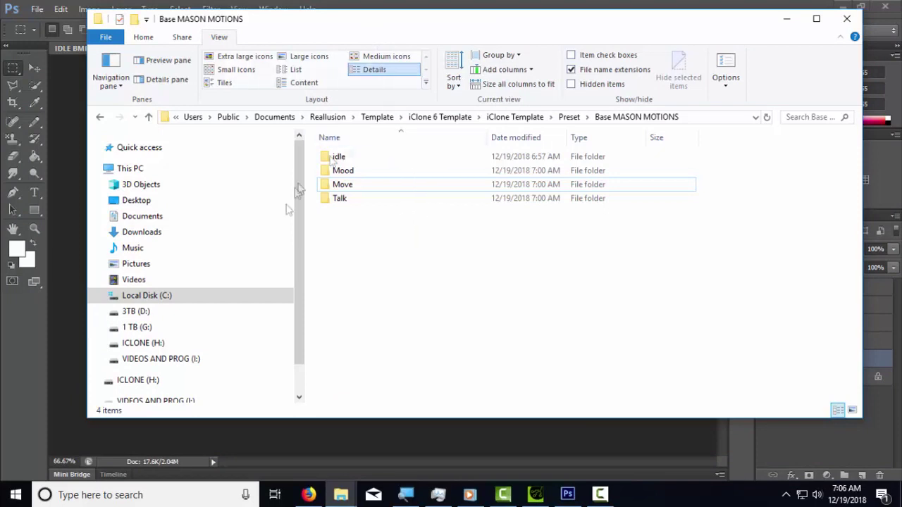
Browse Local Disk (C:) into Users > Public > Public Documents > Reallusion, then return to Base MASON MOTIONS.
left_click(155, 297)
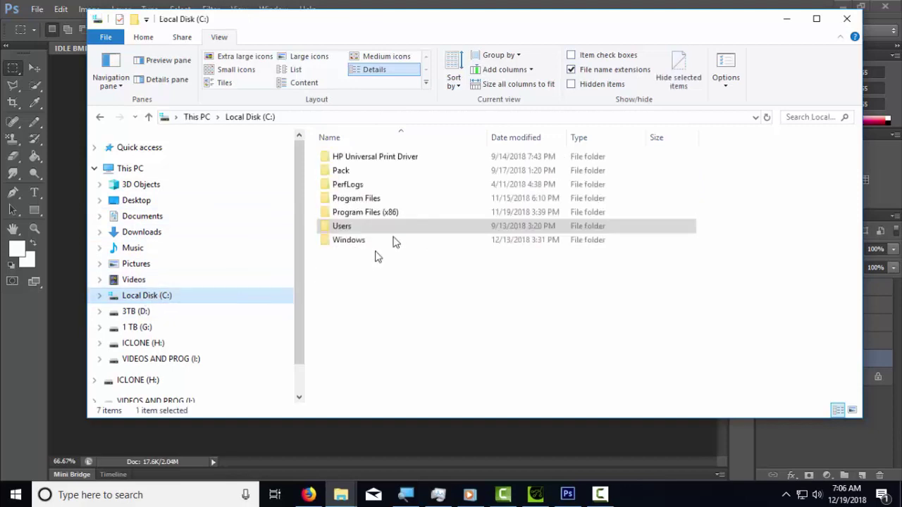
double_click(343, 226)
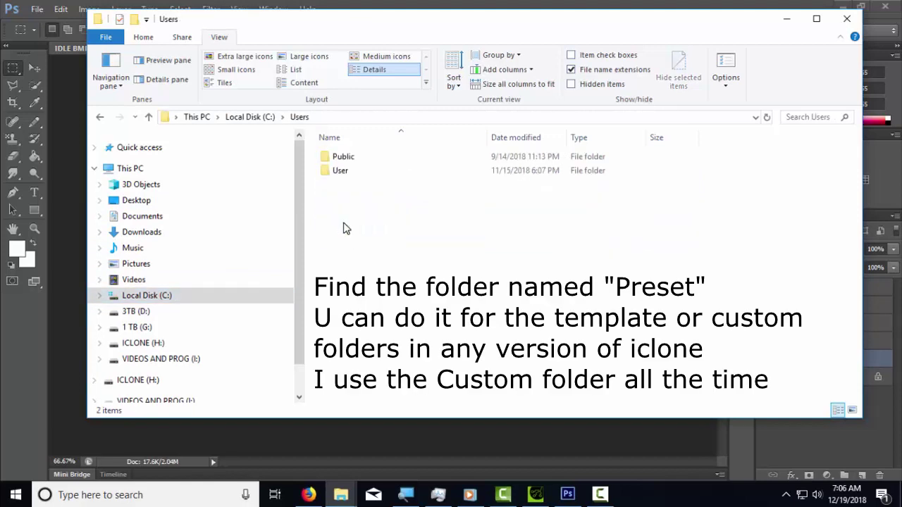
double_click(342, 157)
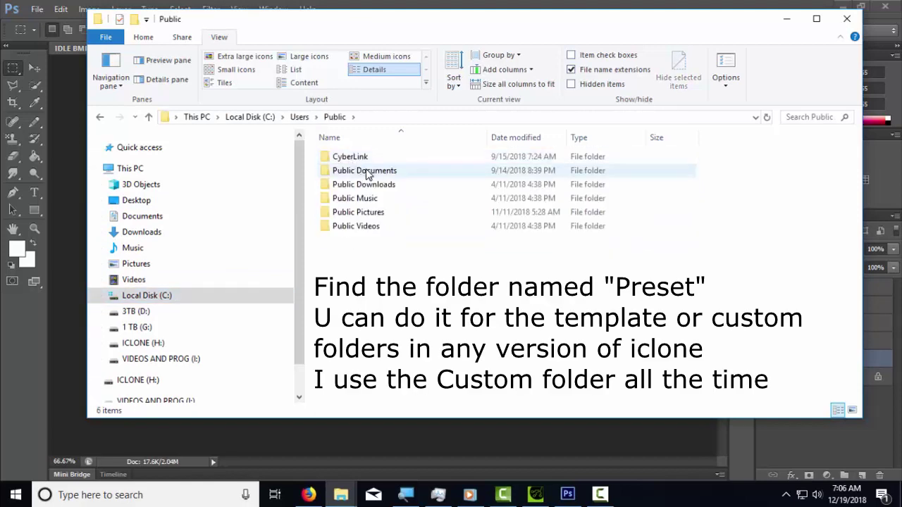
double_click(366, 172)
double_click(345, 171)
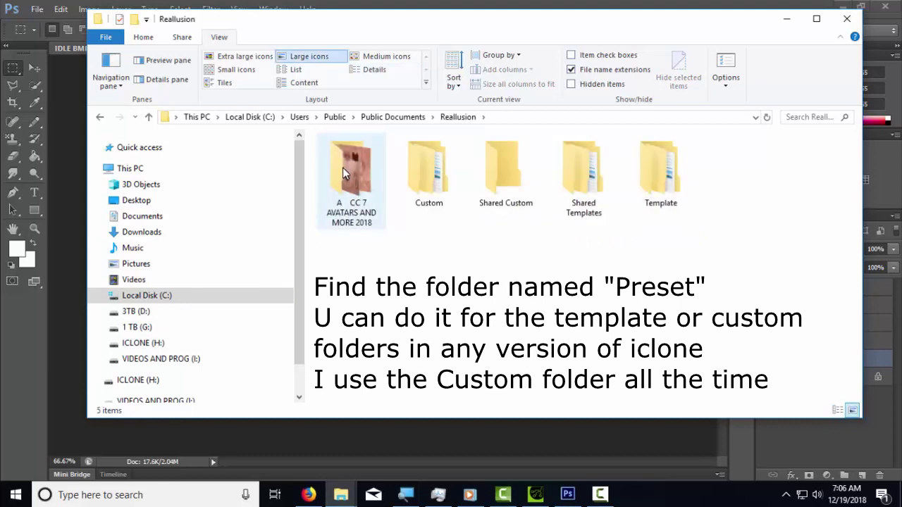
left_click(102, 118)
left_click(102, 119)
left_click(103, 118)
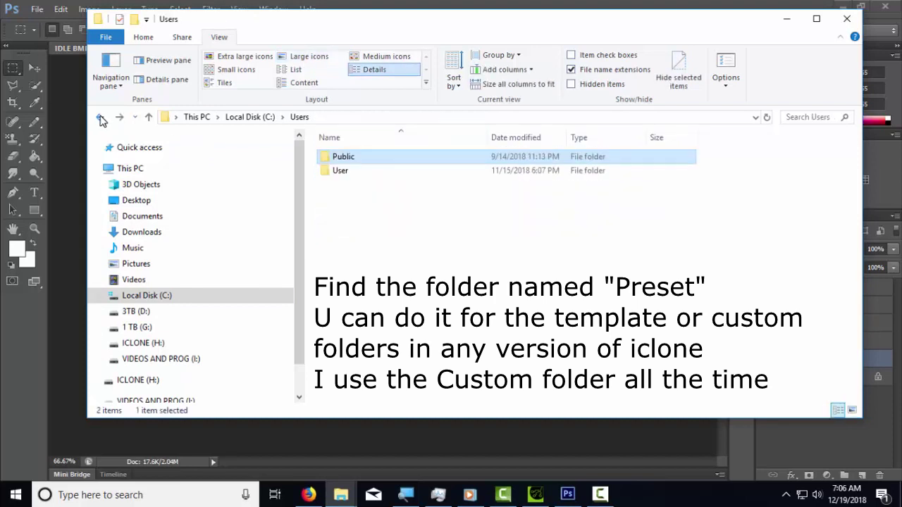
left_click(100, 117)
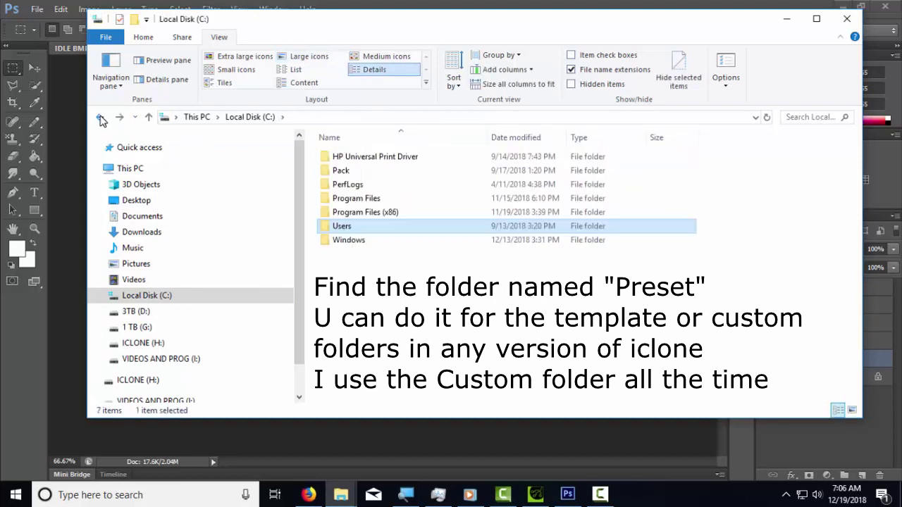
left_click(101, 117)
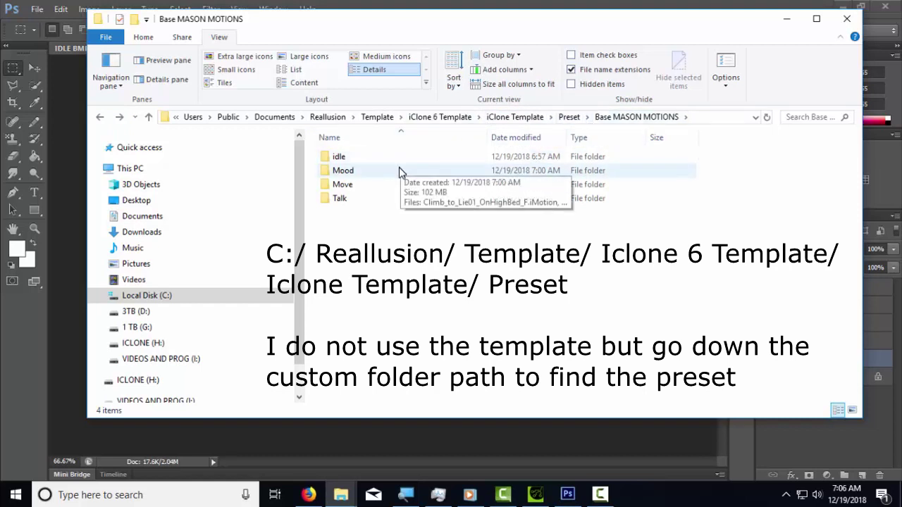
In the Preset folder, copy Base Motion and paste a duplicate alongside it.
left_click(569, 117)
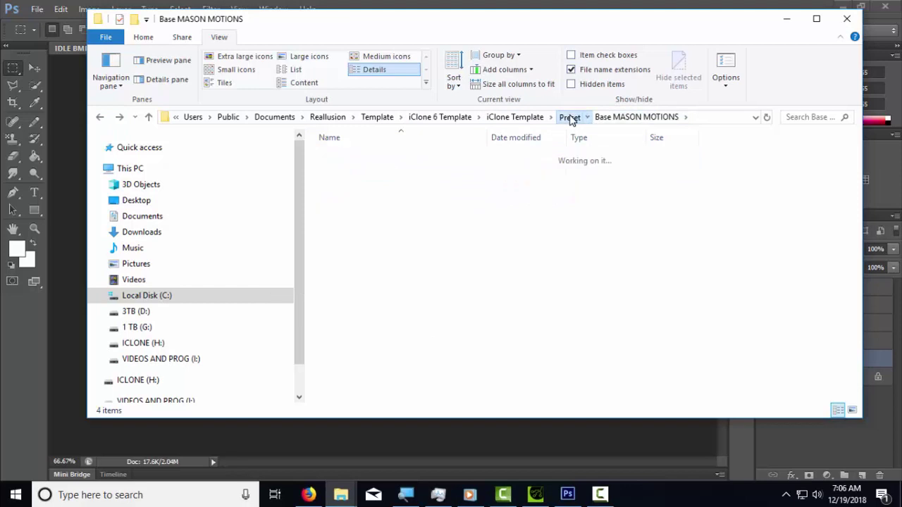
left_click(342, 173)
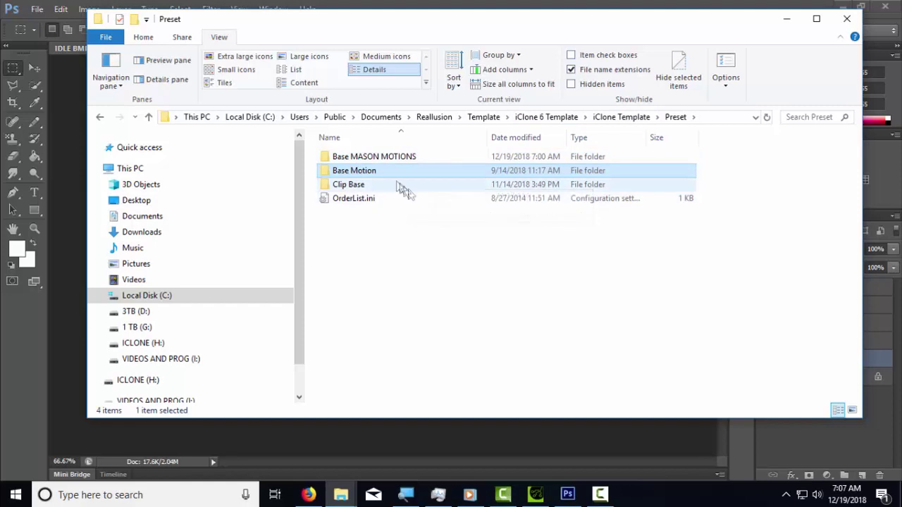
right_click(362, 172)
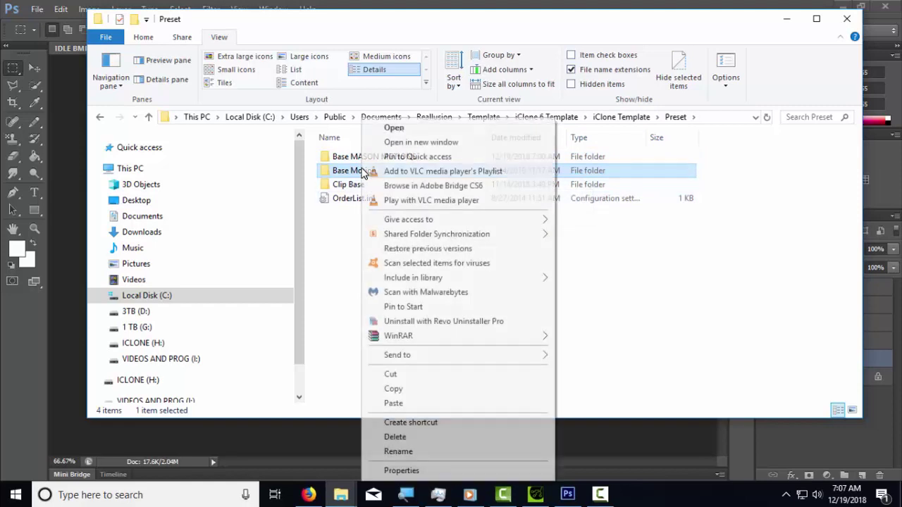
left_click(417, 390)
right_click(361, 227)
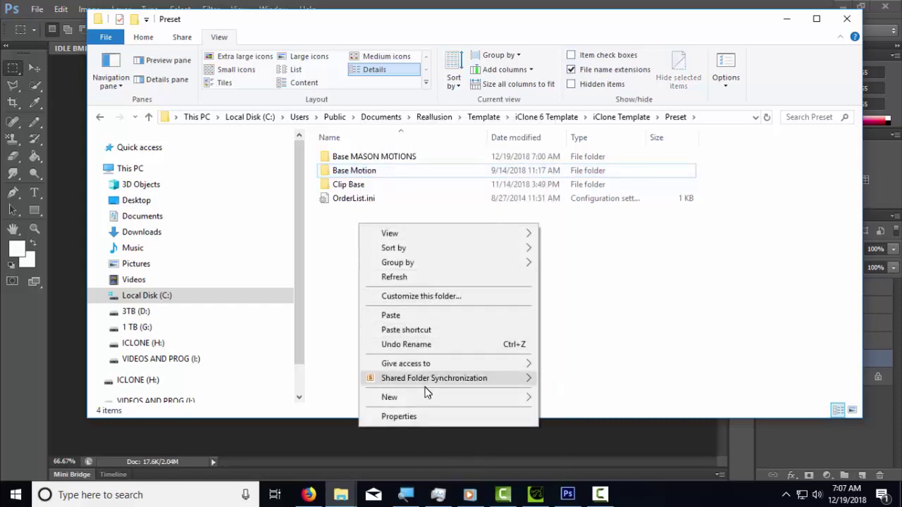
left_click(401, 316)
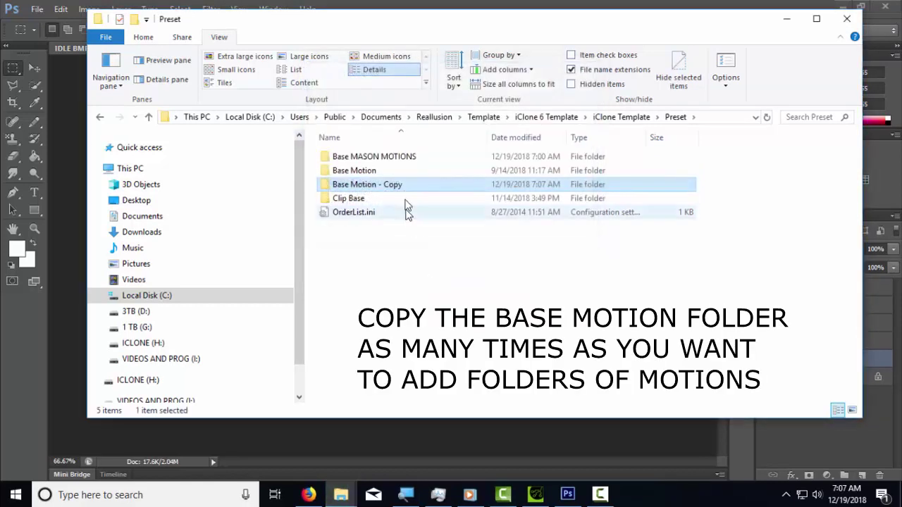
Rename the copy to Base CHUCK MOTIONS, fixing a typo, and open it.
left_click(374, 186)
left_click(354, 184)
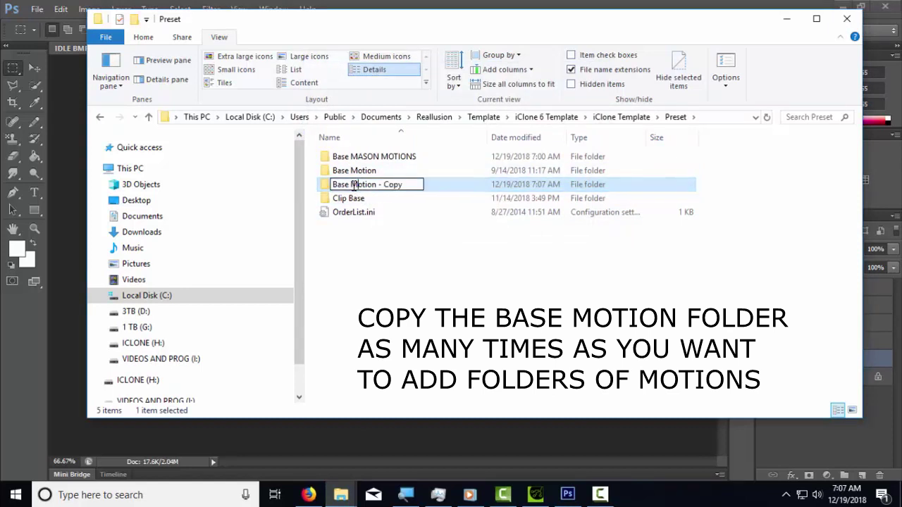
left_click_drag(382, 185, 444, 194)
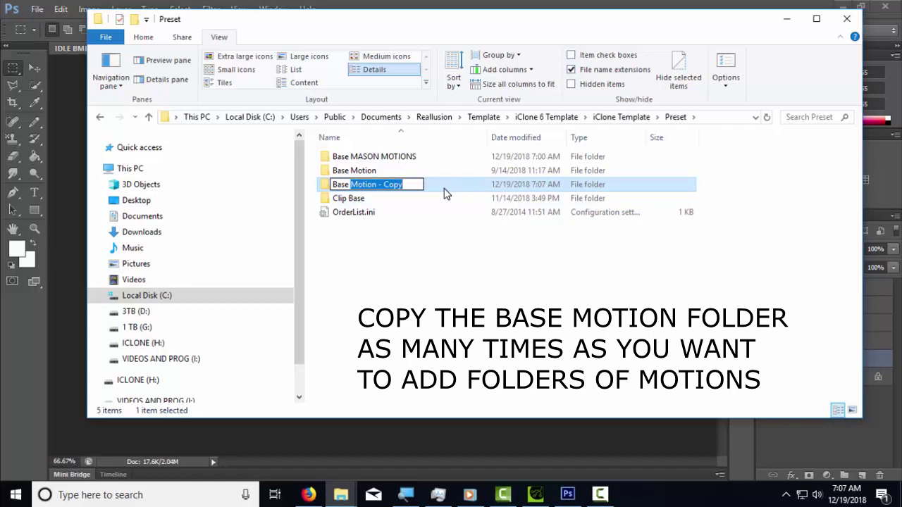
type("CHUCH MOTIONS")
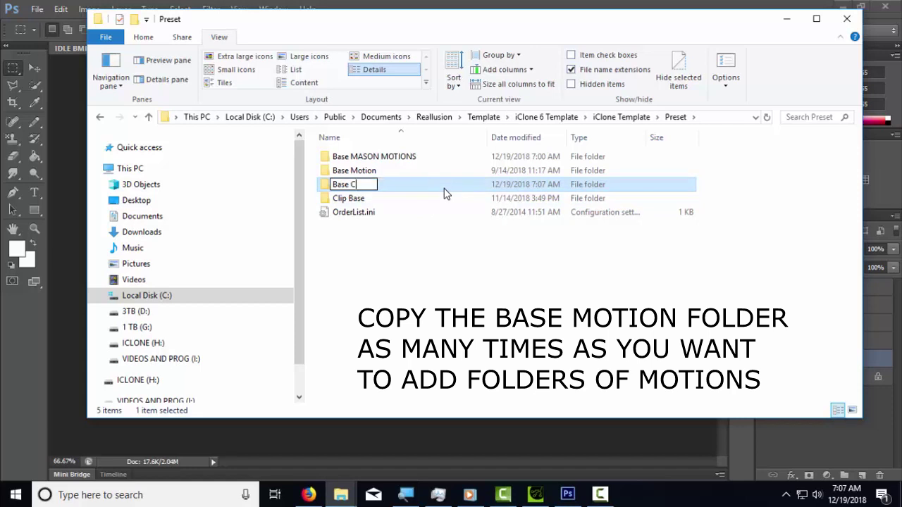
key("Return")
left_click(373, 157)
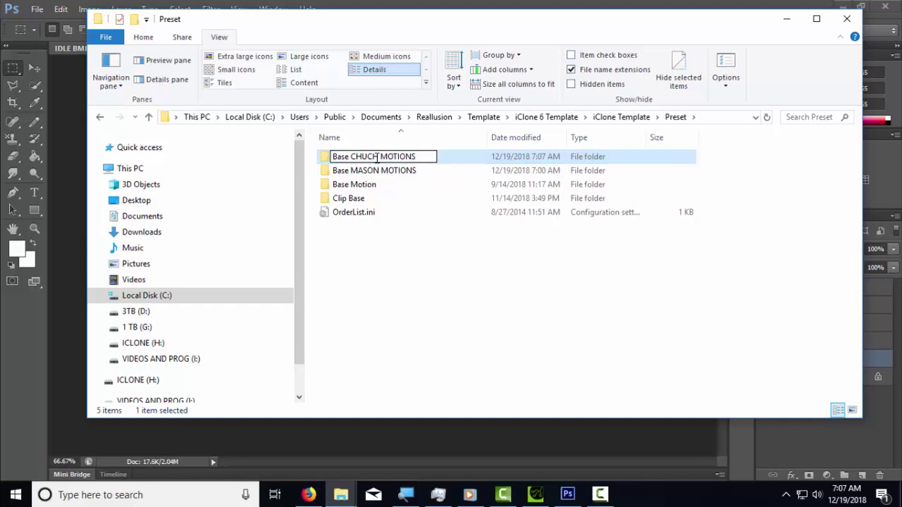
key("shift+End")
type("K MOTIONS")
left_click(387, 171)
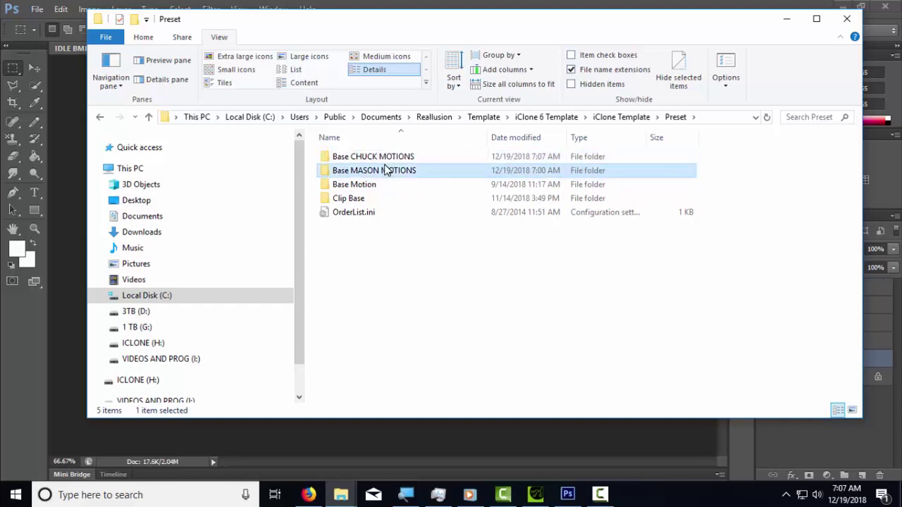
double_click(380, 155)
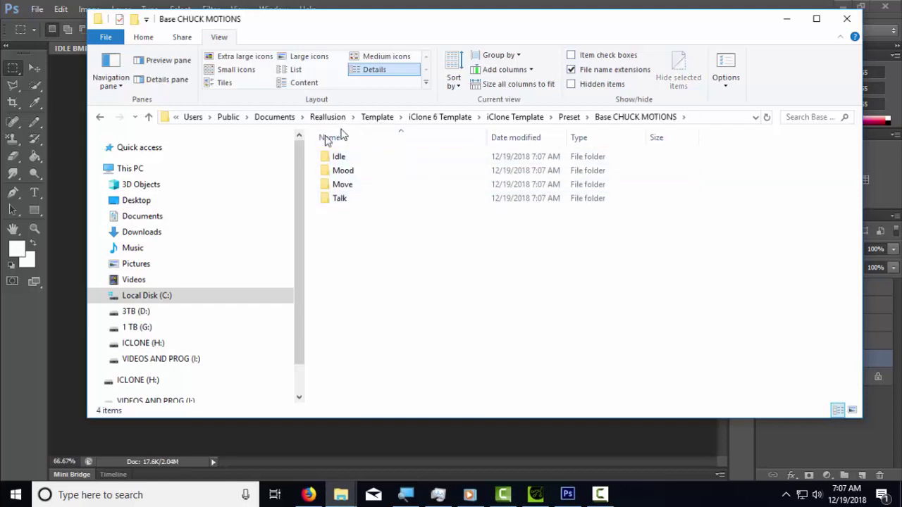
In Mood, delete 01_Afraid.iPose through 02_Surprised.ini, keeping 01_Afraid.iMotion, 01_Afraid.ini and the bitmaps.
double_click(352, 172)
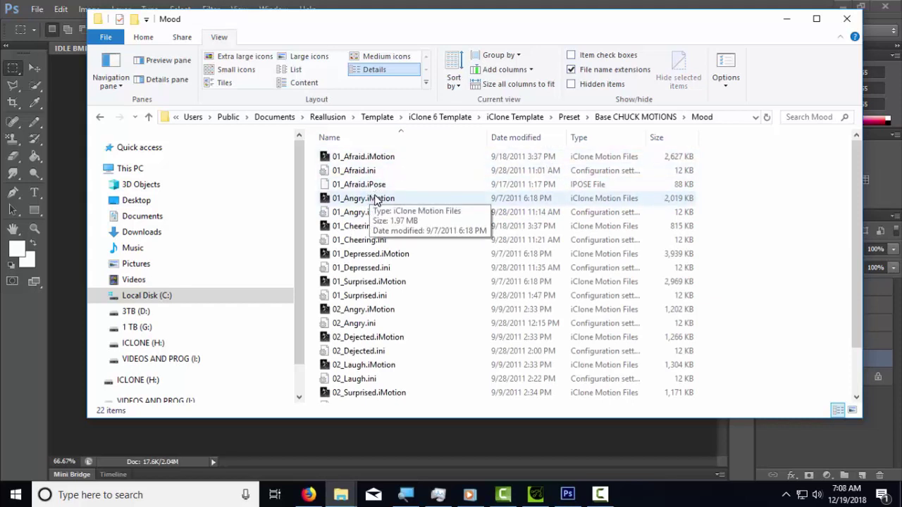
left_click(354, 188)
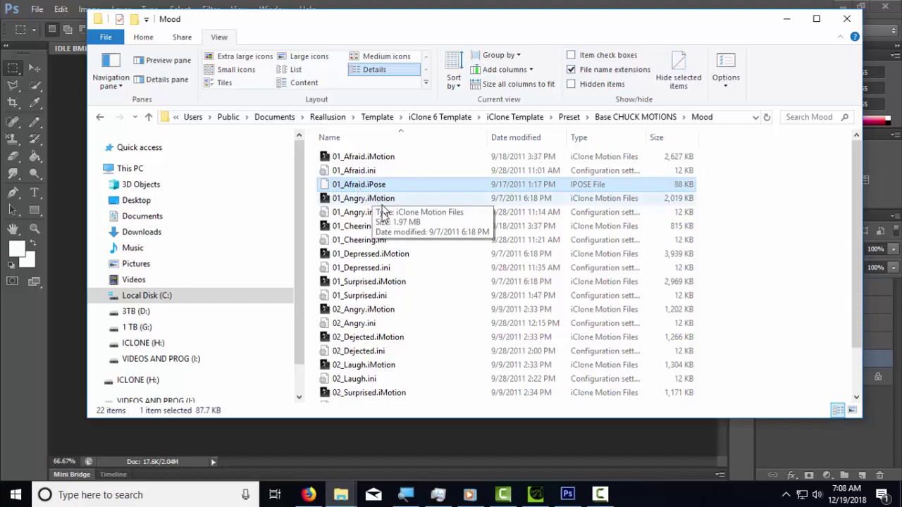
scroll(383, 211, "down", 2)
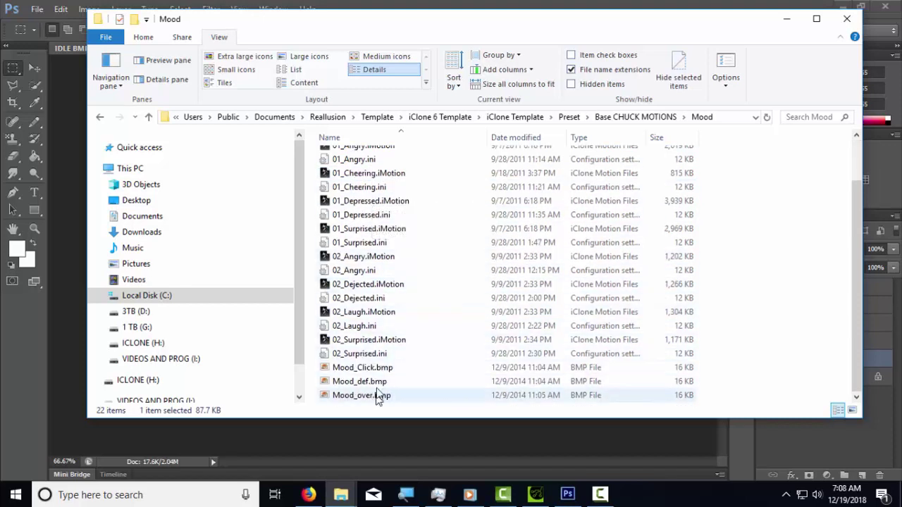
left_click(397, 353, "shift")
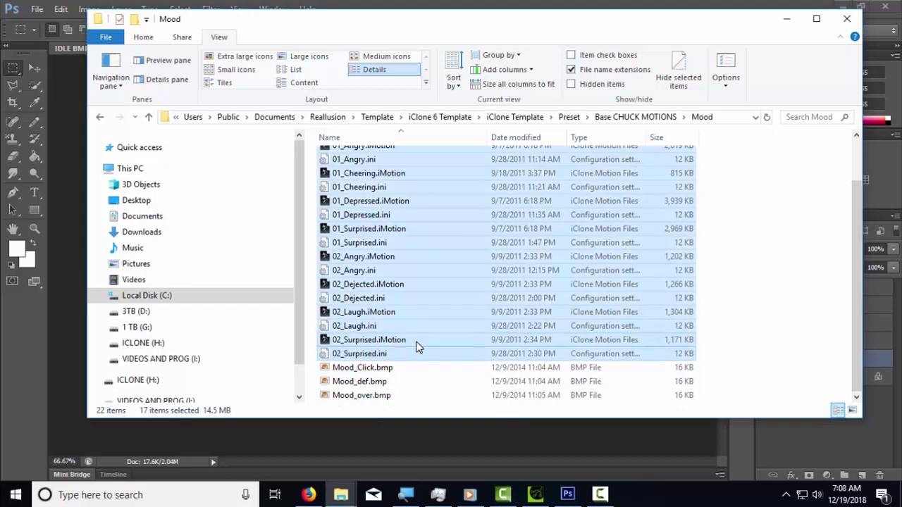
key("Delete")
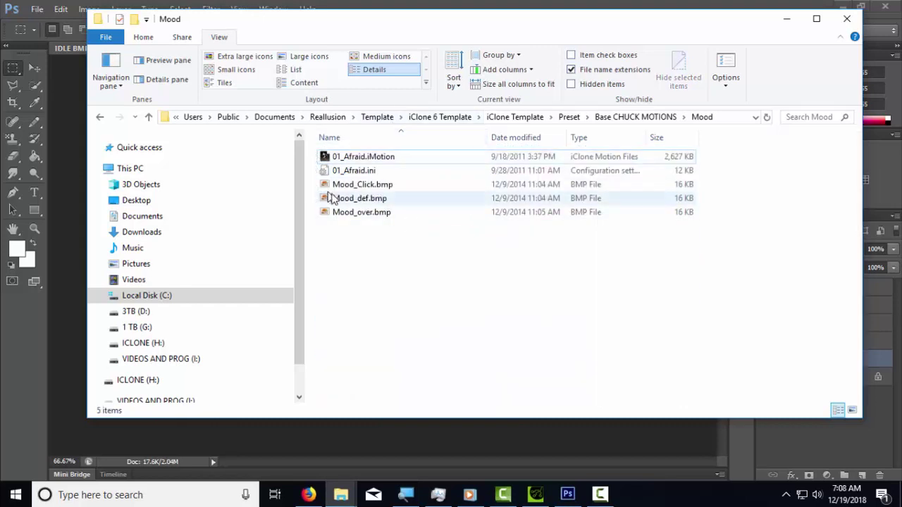
Show Mood files as large icons, then go up to MOTION PUPPET PICS and select Idle_Click.bmp.
left_click(242, 58)
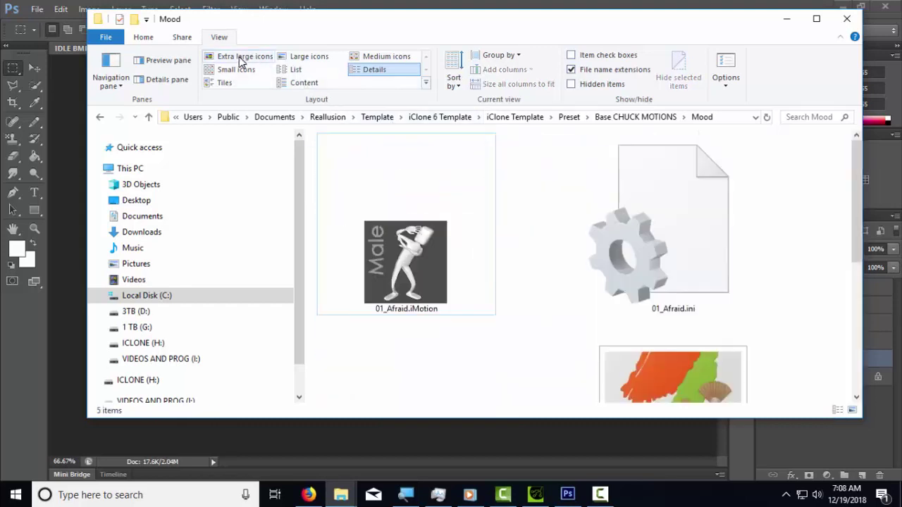
left_click(307, 57)
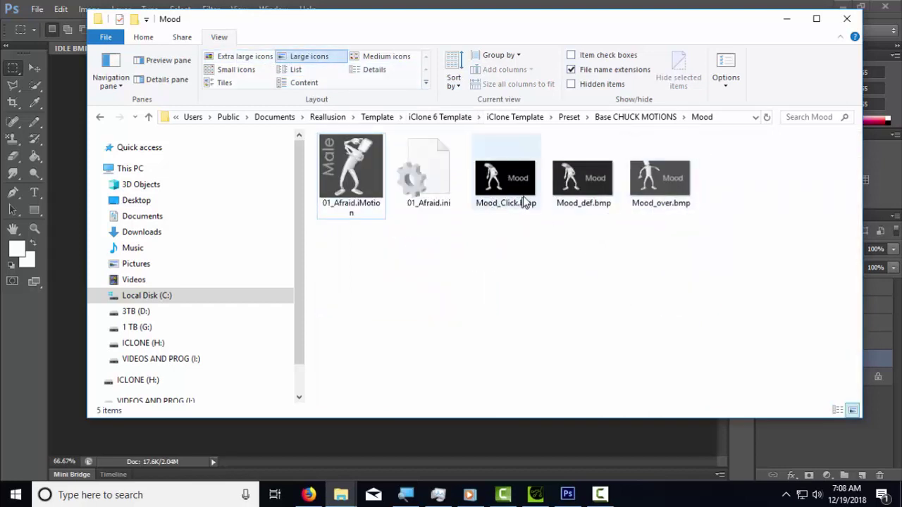
mouse_move(525, 201)
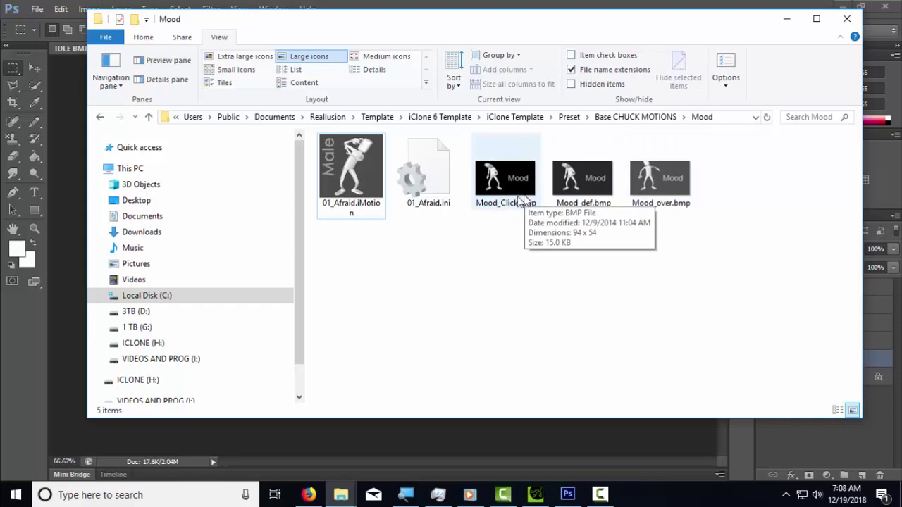
mouse_move(341, 493)
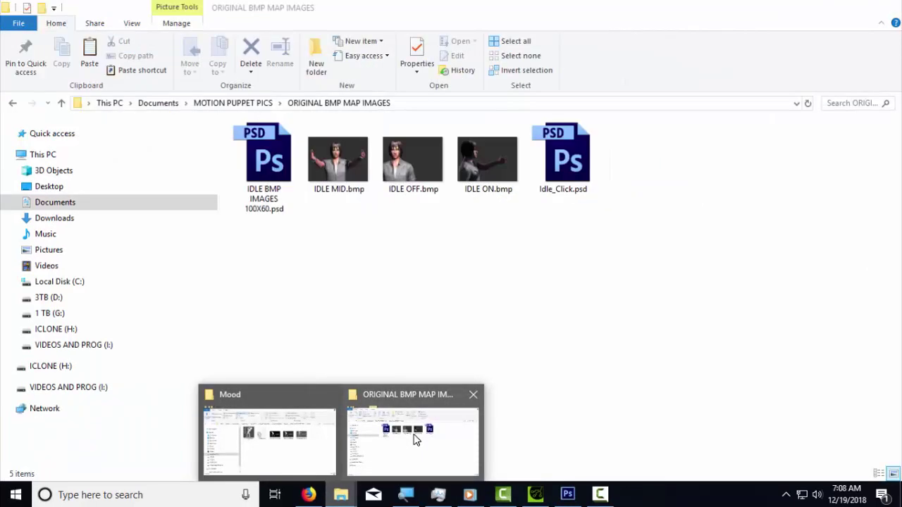
left_click(415, 437)
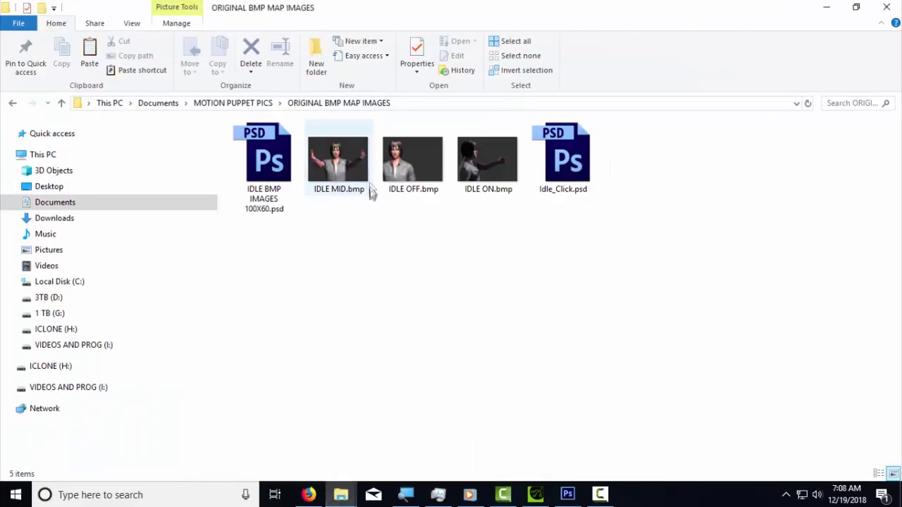
key("BackSpace")
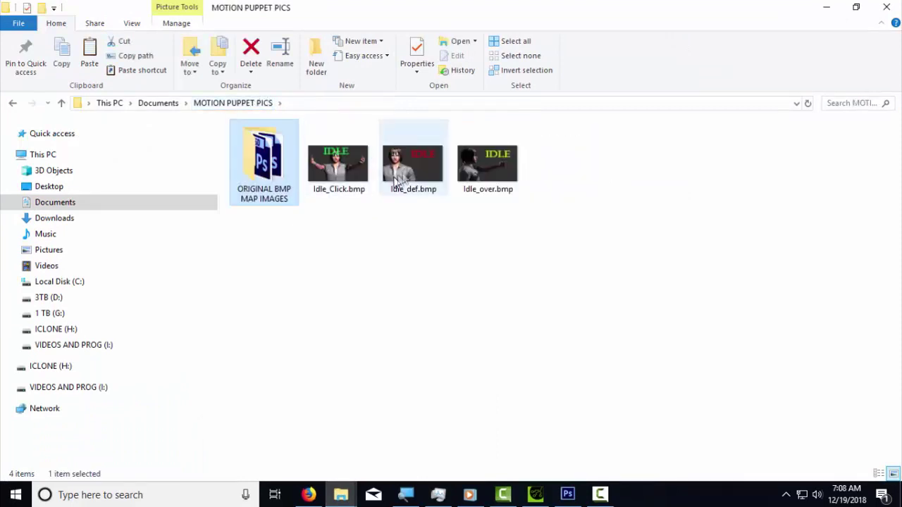
left_click(328, 195)
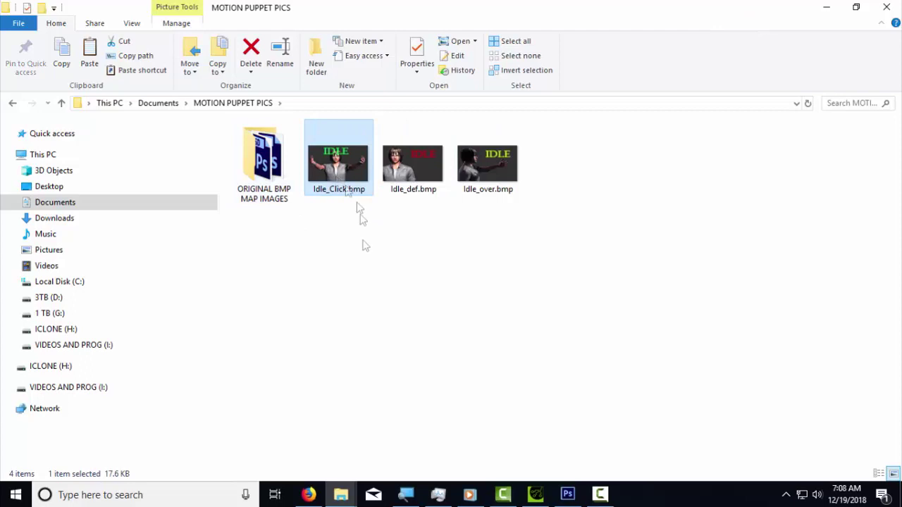
key("alt+Tab")
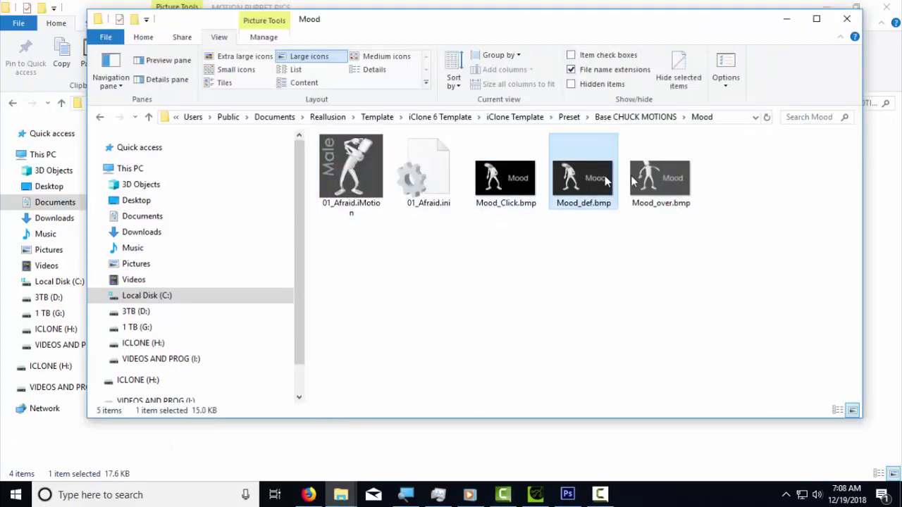
Create a New folder in Mood, move the three Mood bitmaps into it, and bring MOTION PUPPET PICS forward.
left_click(677, 179)
right_click(357, 279)
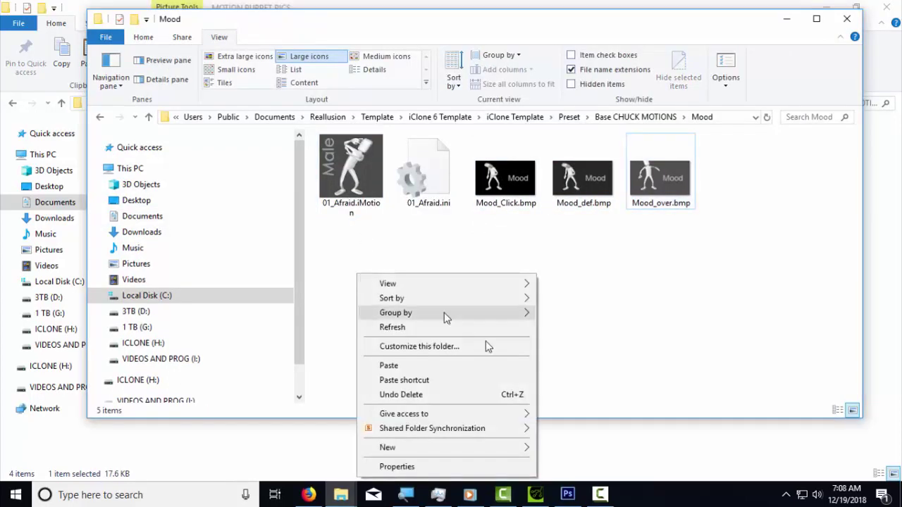
mouse_move(409, 449)
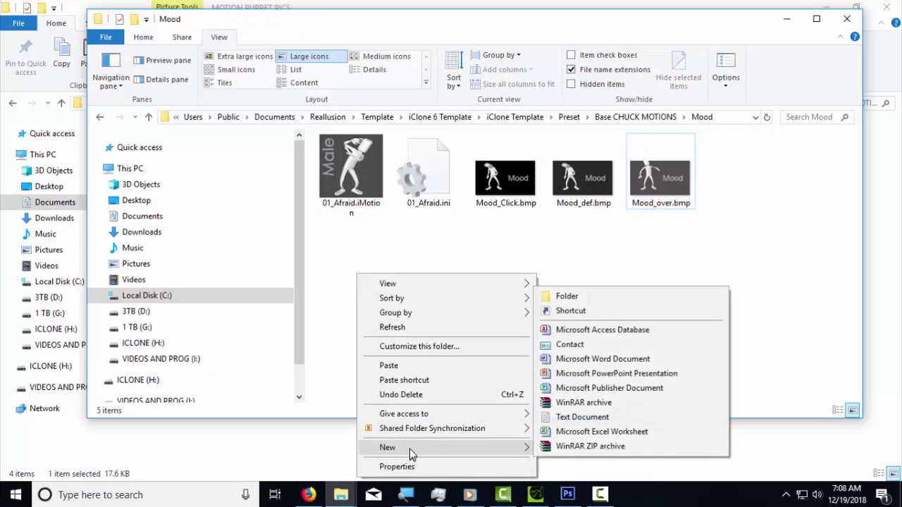
left_click(565, 297)
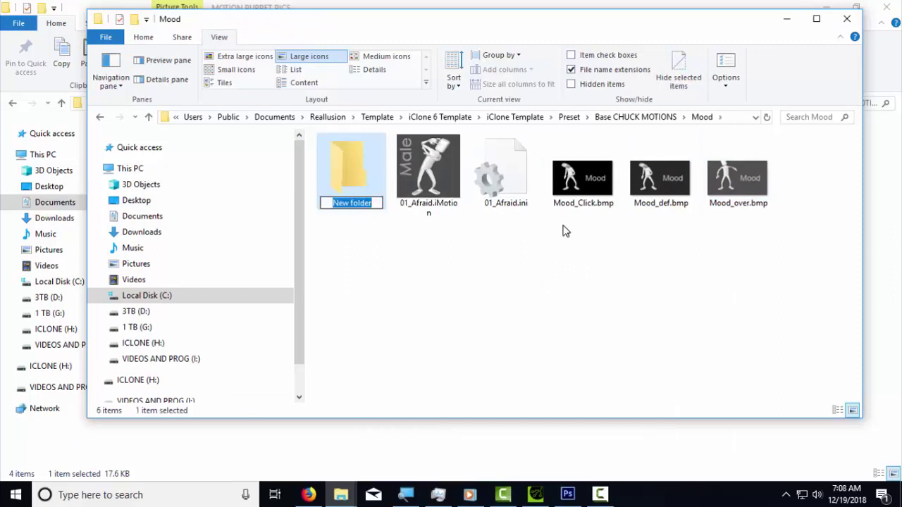
left_click_drag(563, 231, 765, 186)
left_click_drag(601, 196, 362, 186)
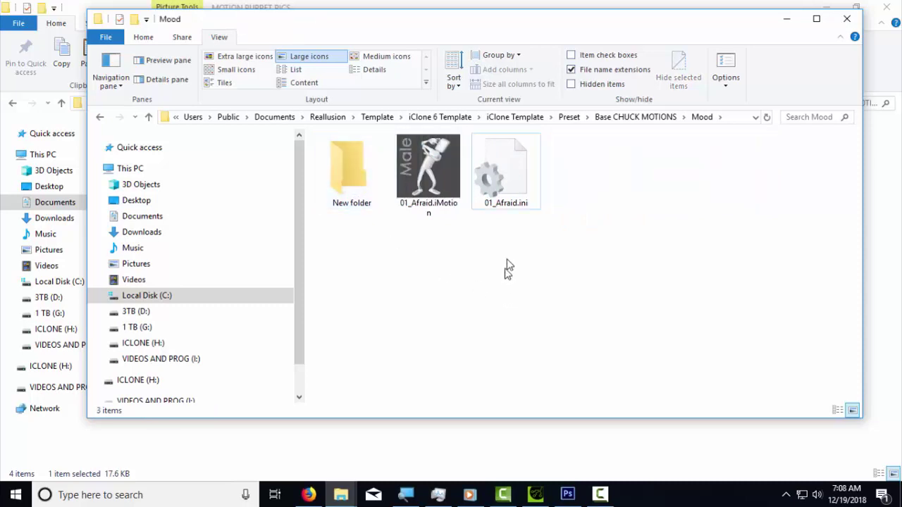
mouse_move(340, 495)
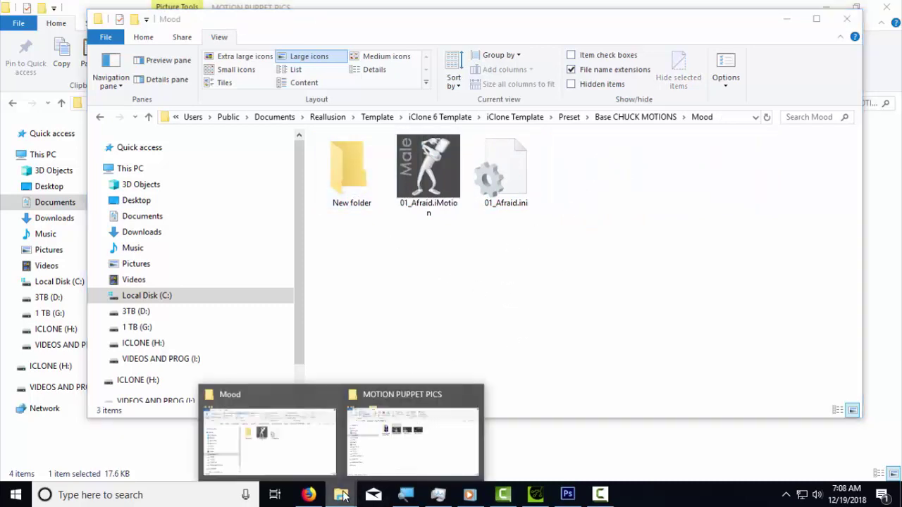
left_click(406, 434)
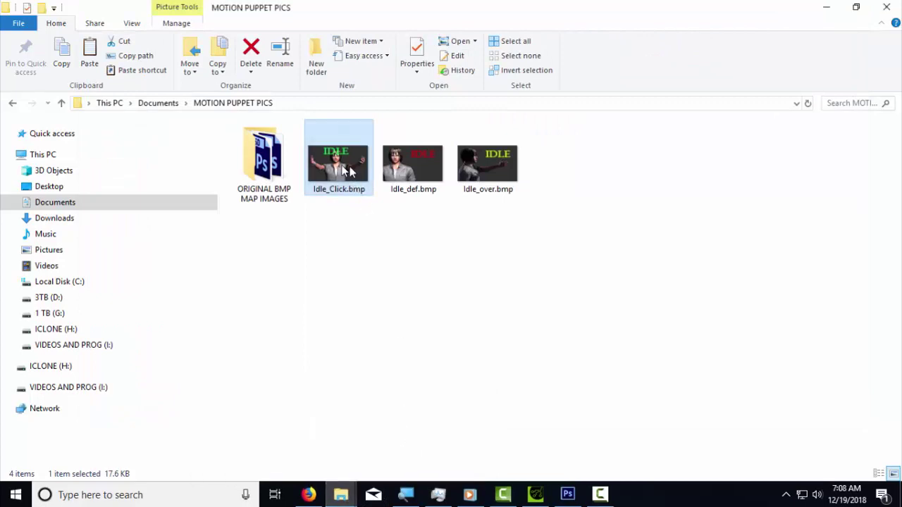
Copy the Idle_Click, Idle_def and Idle_over bitmaps from MOTION PUPPET PICS.
left_click_drag(577, 121, 339, 218)
right_click(346, 188)
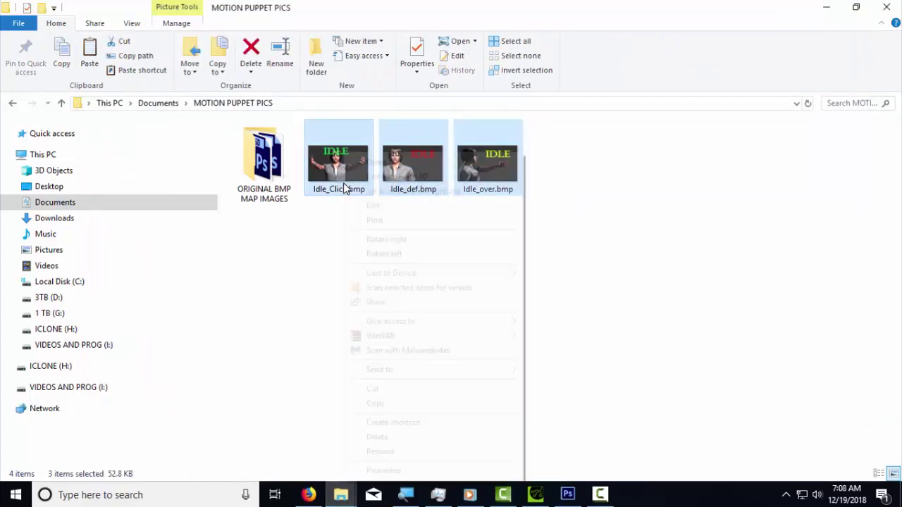
left_click(397, 405)
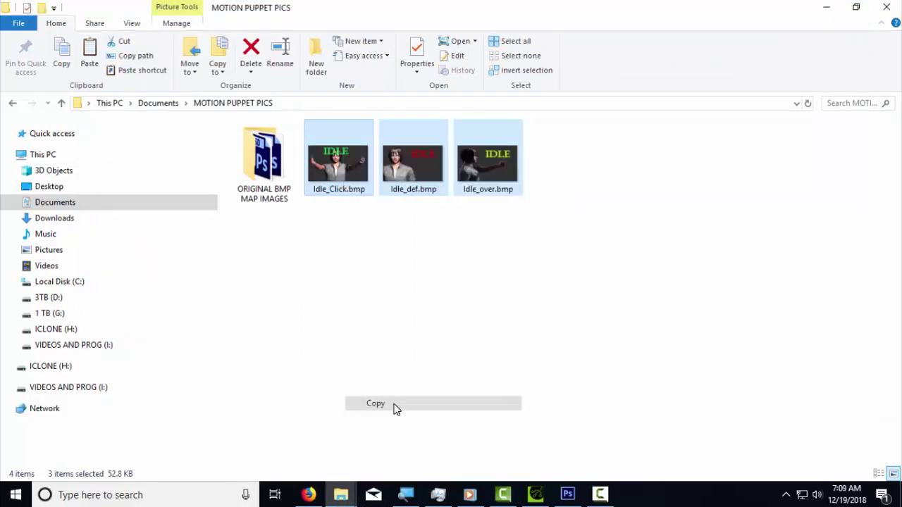
Paste the three Idle bitmaps into the Mood folder, then select 01_Afraid.ini.
left_click(340, 495)
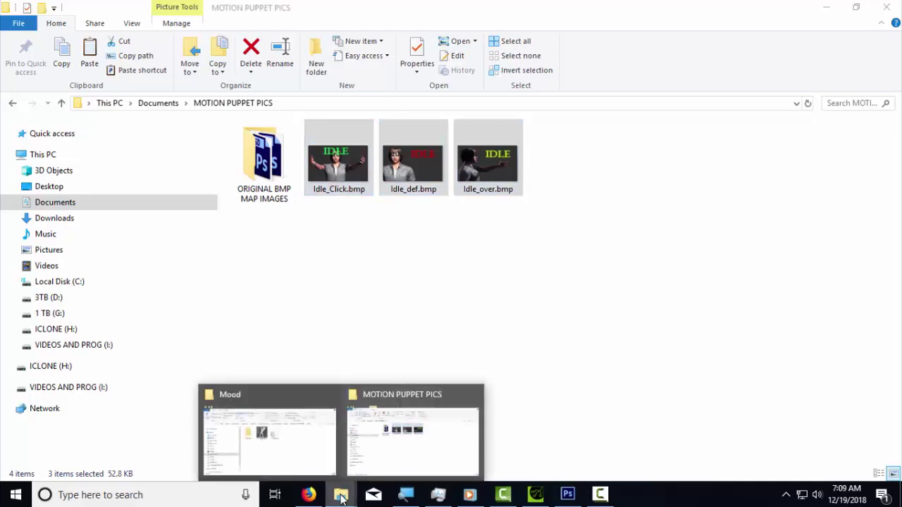
left_click(318, 432)
right_click(419, 258)
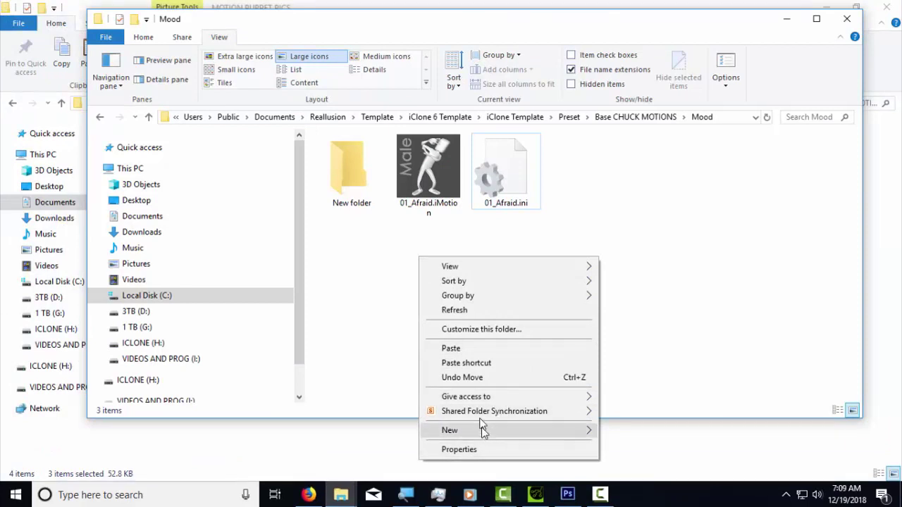
left_click(451, 348)
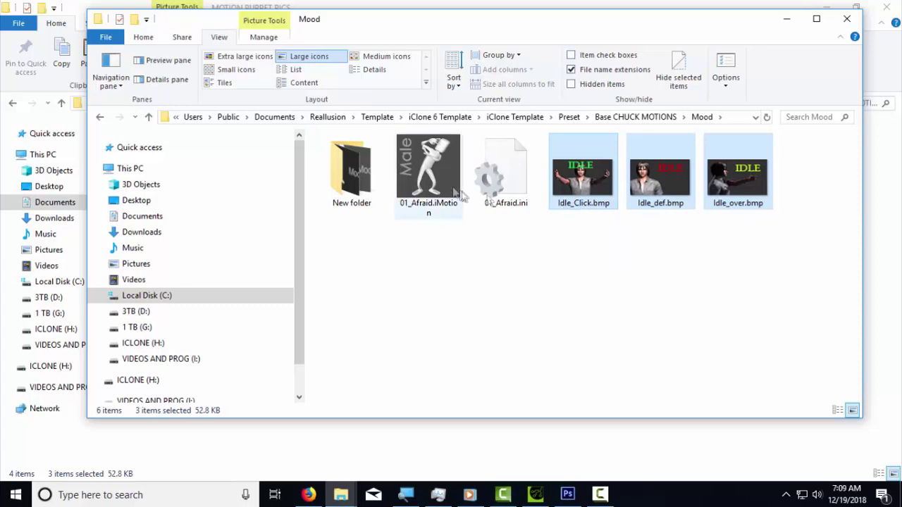
left_click(513, 207)
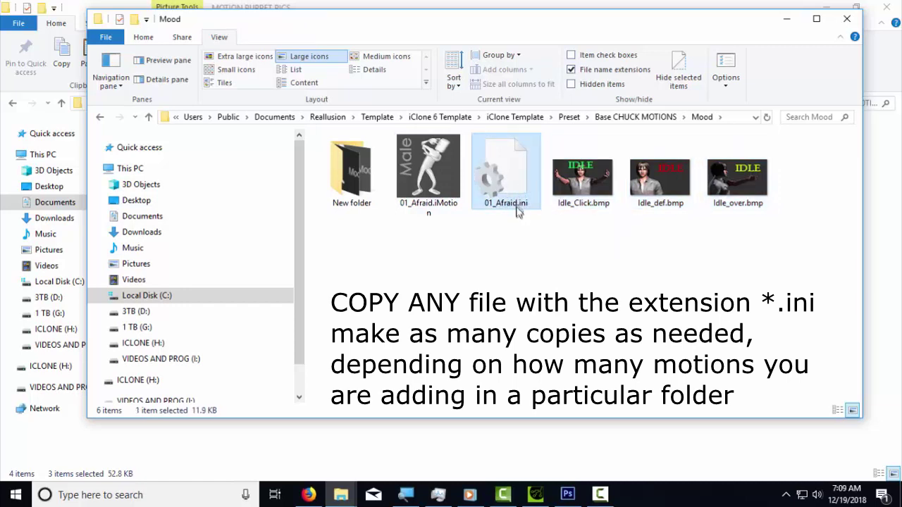
Duplicate 01_Afraid.ini, creating 01_Afraid - Copy.ini and 01_Afraid - Copy (2).ini.
right_click(510, 172)
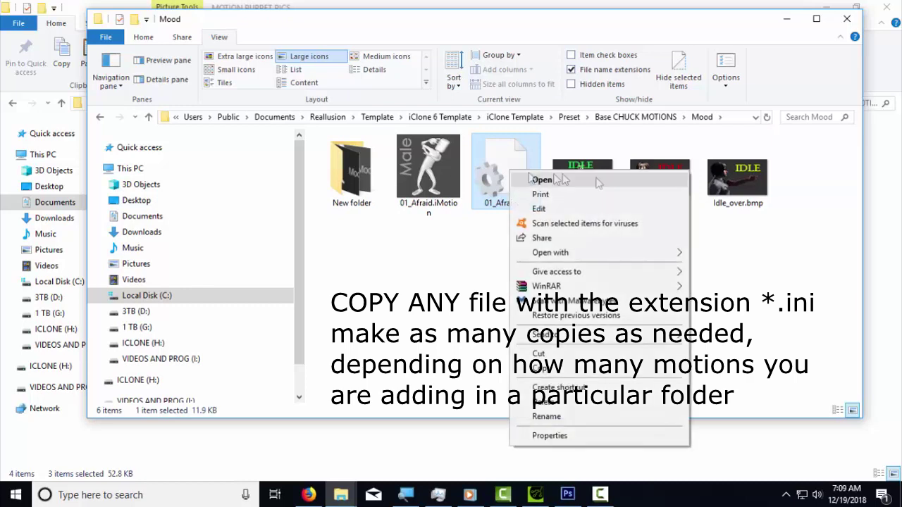
left_click(541, 368)
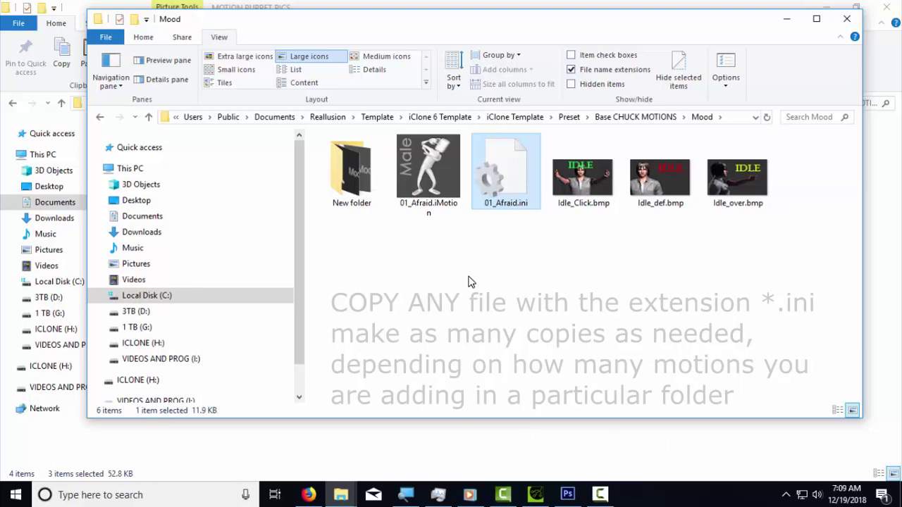
key("ctrl+v")
key("ctrl+v")
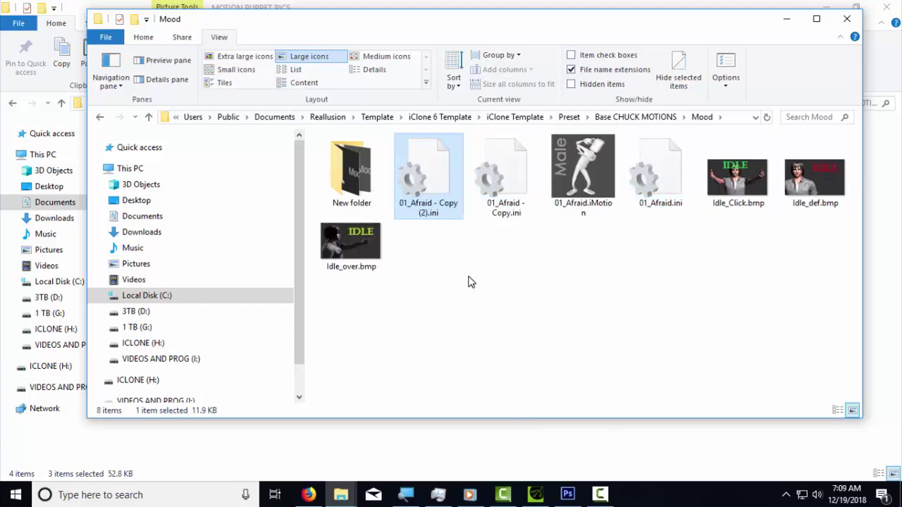
left_click(612, 256)
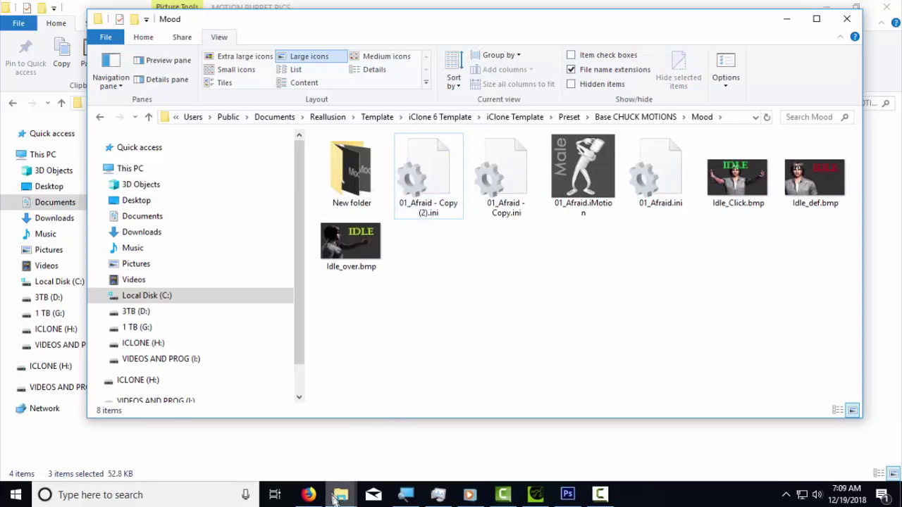
Browse to the 01_G6 Motion > Move animation templates and find the first Walk motion's file.
left_click(536, 494)
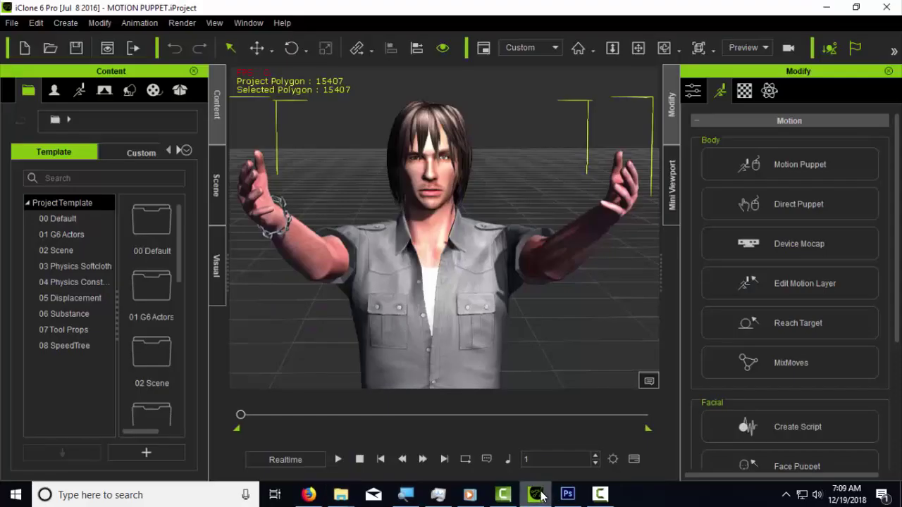
left_click(81, 90)
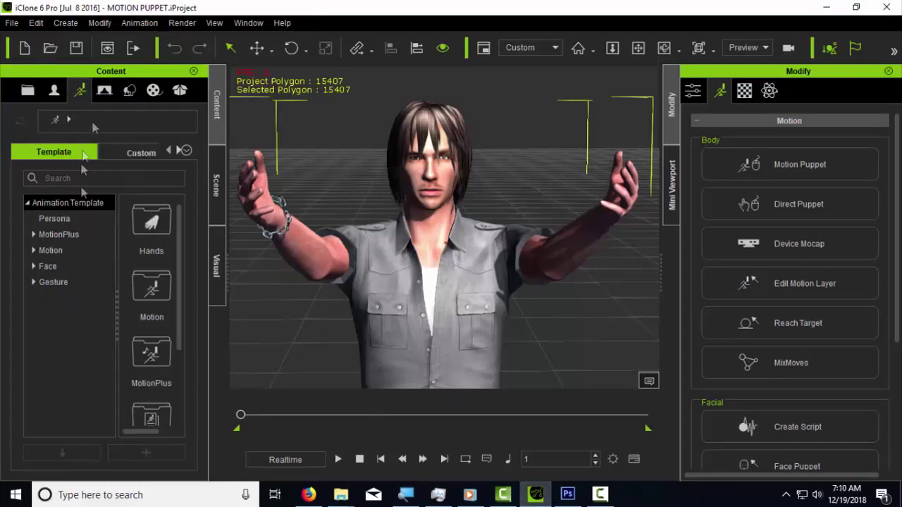
left_click(50, 250)
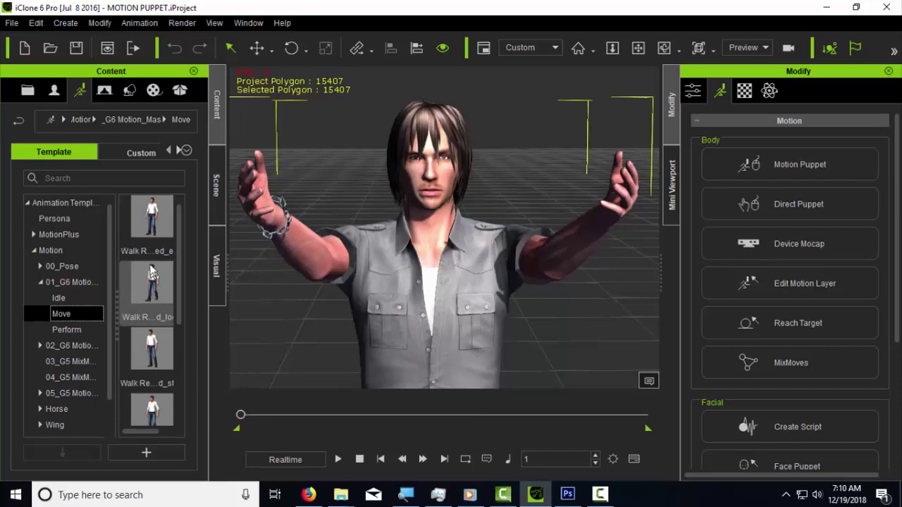
right_click(161, 220)
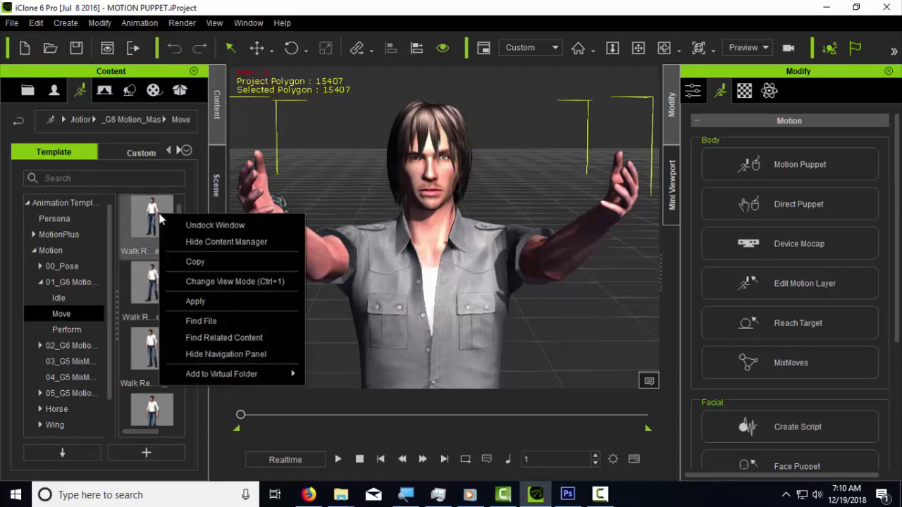
left_click(215, 322)
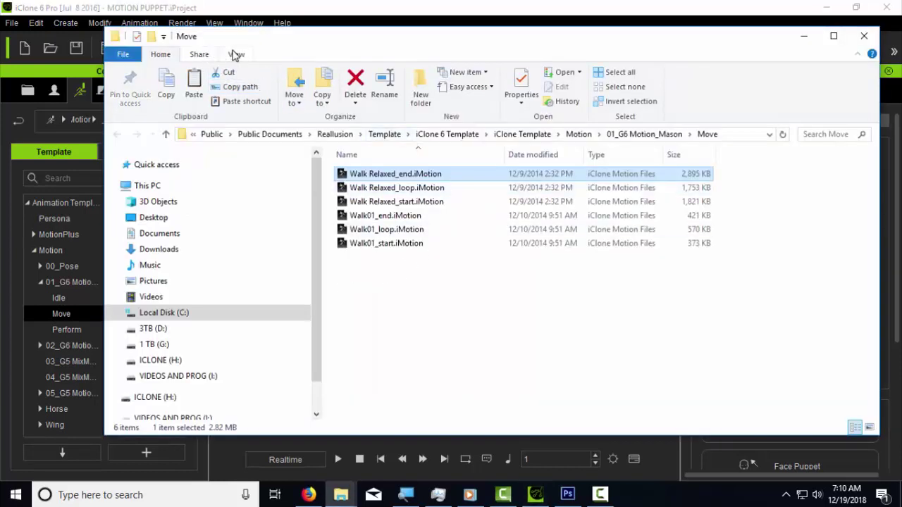
Show the Move folder as Large icons and copy all six Walk .iMotion files.
left_click(236, 55)
left_click(324, 75)
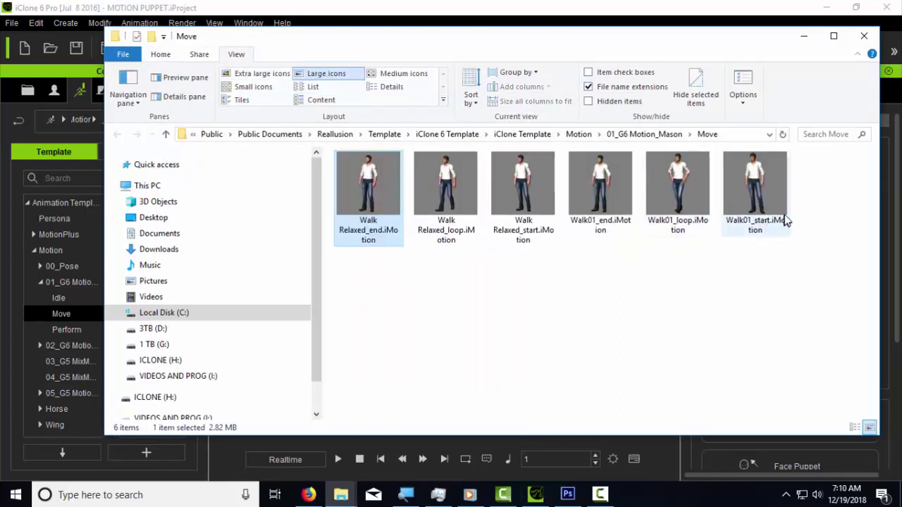
left_click_drag(806, 185, 363, 259)
right_click(371, 221)
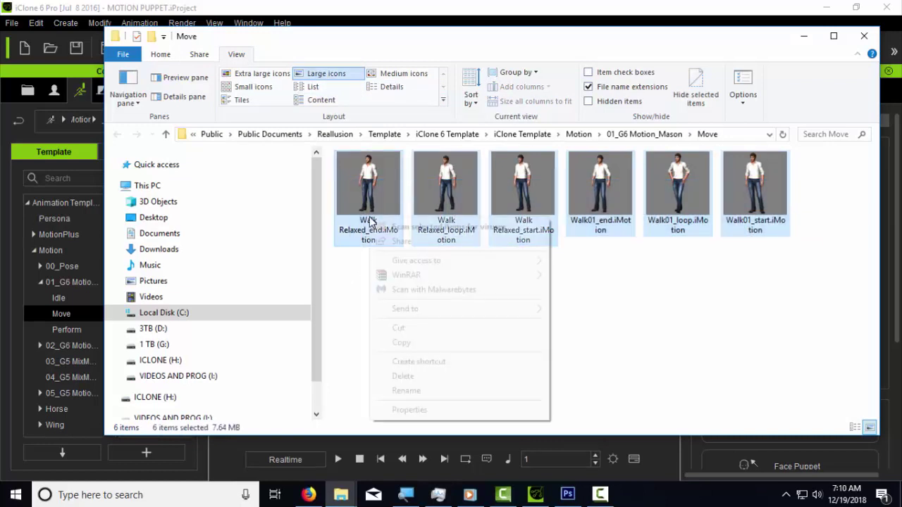
left_click(429, 344)
Paste the six Walk motion files into the Mood folder.
mouse_move(345, 498)
mouse_move(225, 439)
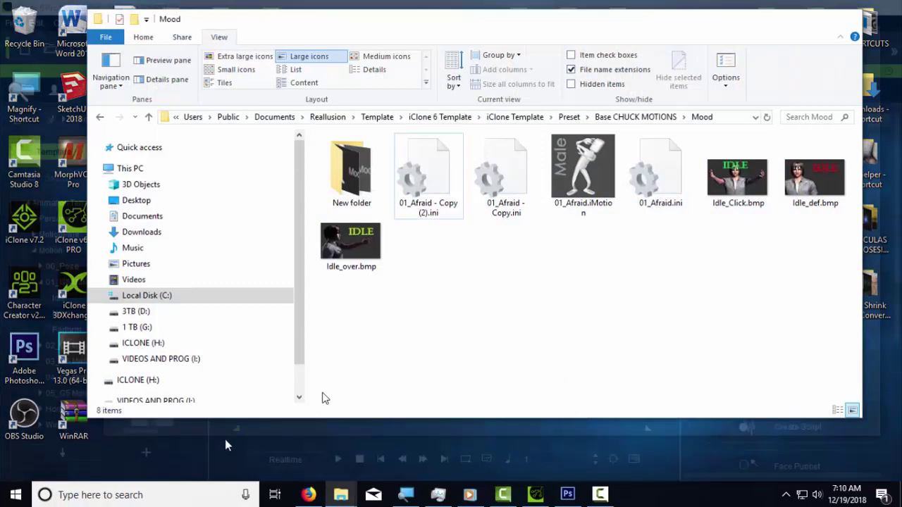
right_click(444, 246)
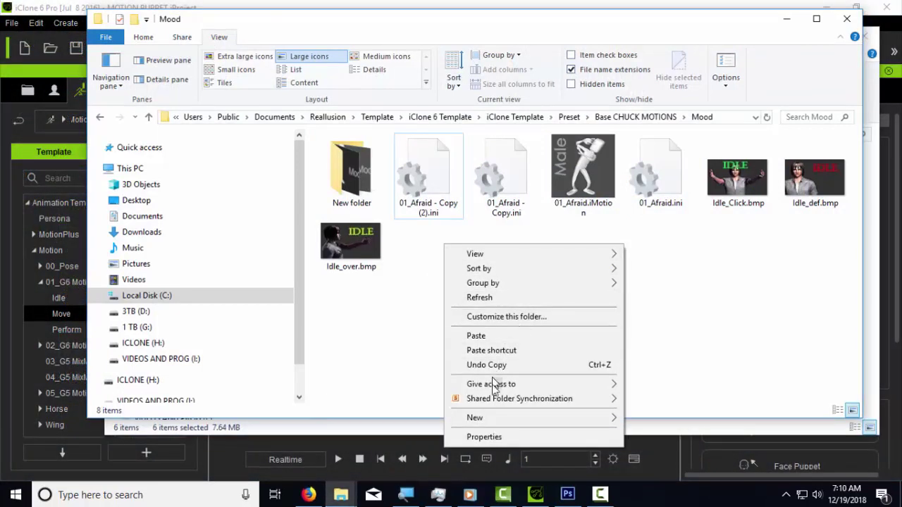
left_click(476, 336)
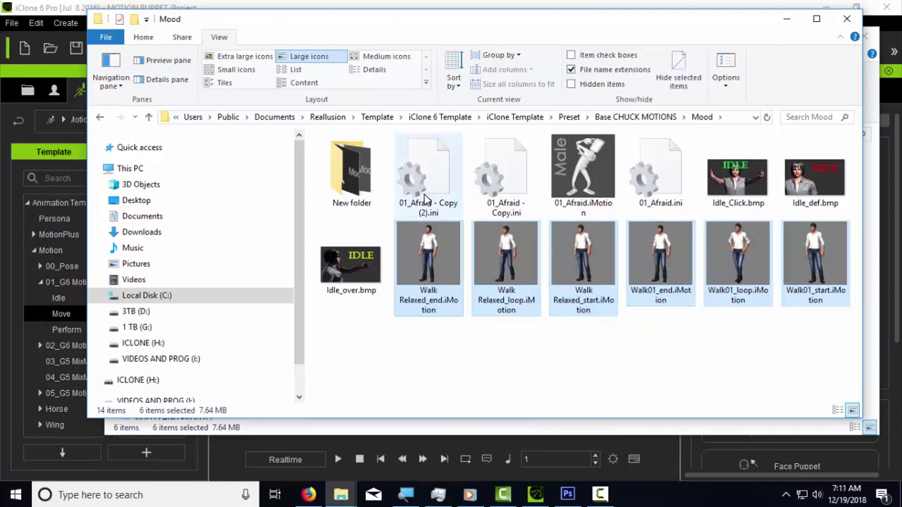
Go through the pasted Walk Relaxed and Walk01 start, loop and end files, then select 01_Afraid.ini.
left_click(431, 272)
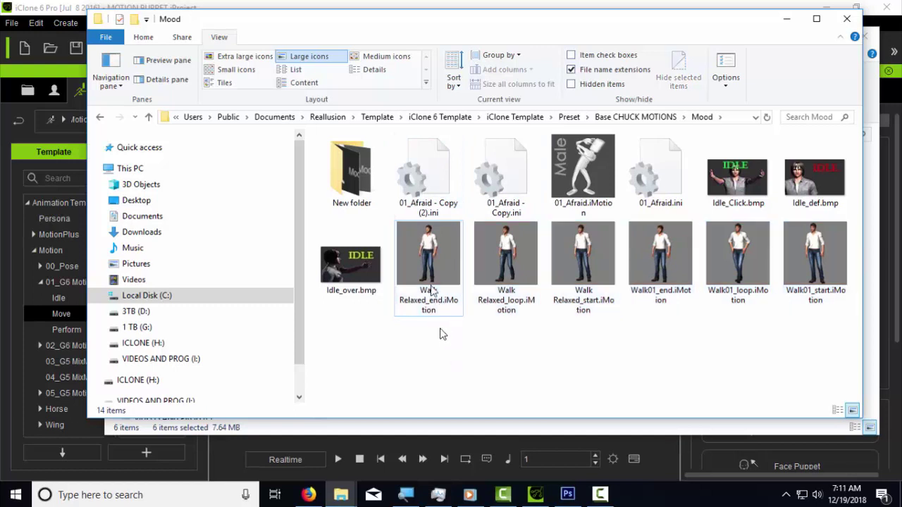
left_click(529, 271)
left_click(584, 271)
left_click(675, 275)
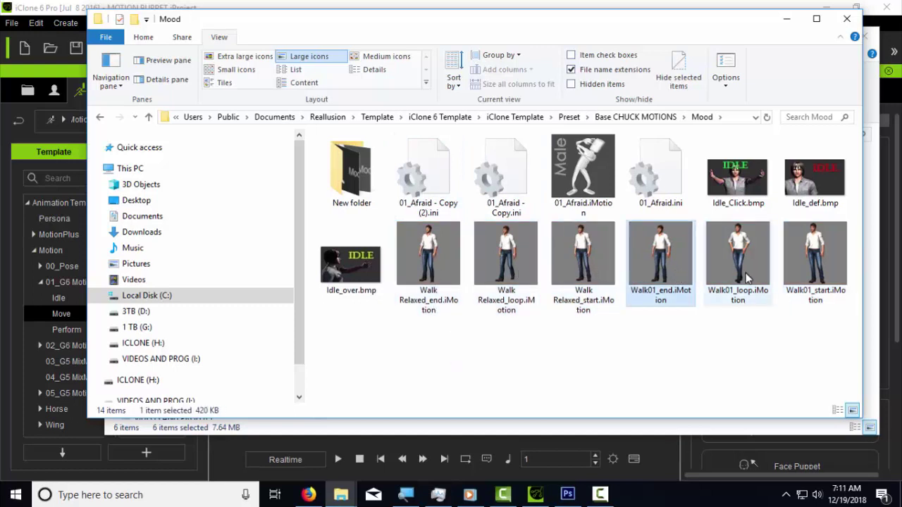
left_click(736, 274)
left_click(807, 275)
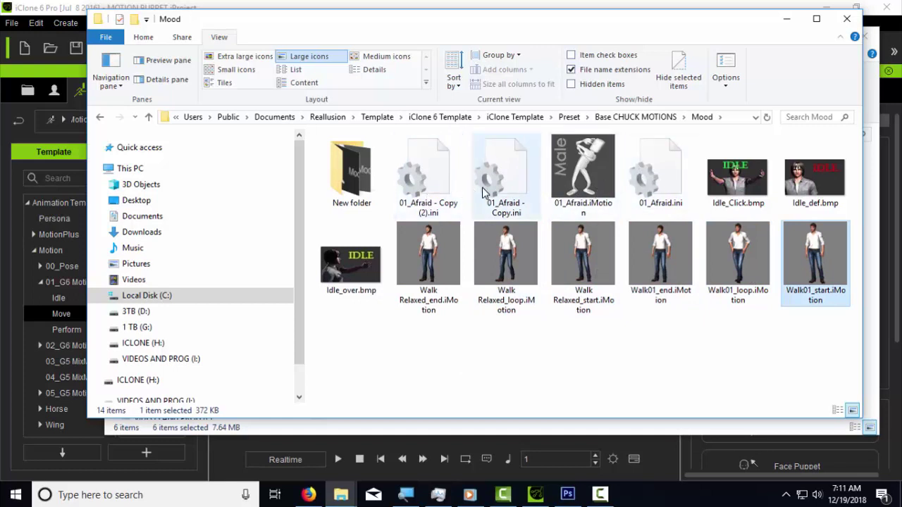
left_click(673, 176)
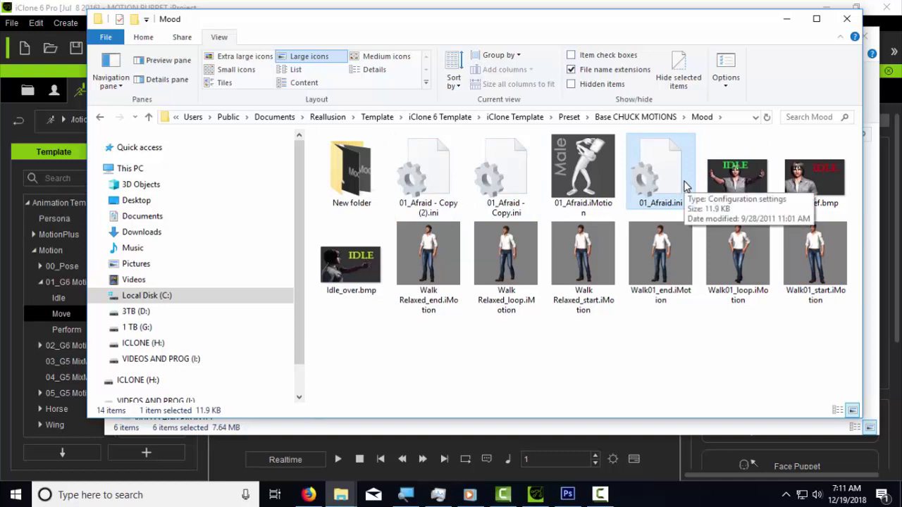
Paste another 01_Afraid.ini duplicate and copy the file name Walk Relaxed_end.
key("ctrl+v")
key("ctrl+v")
key("ctrl+v")
key("ctrl+v")
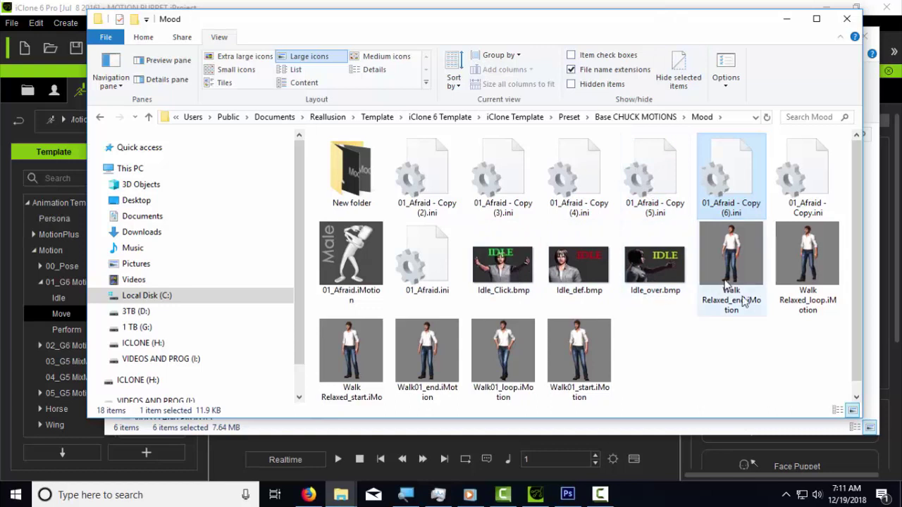
left_click(718, 301)
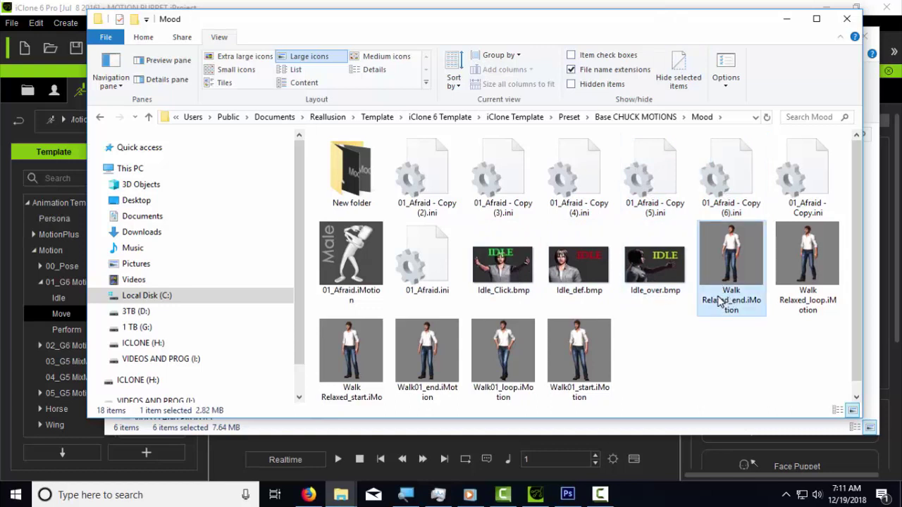
left_click(719, 302)
right_click(718, 300)
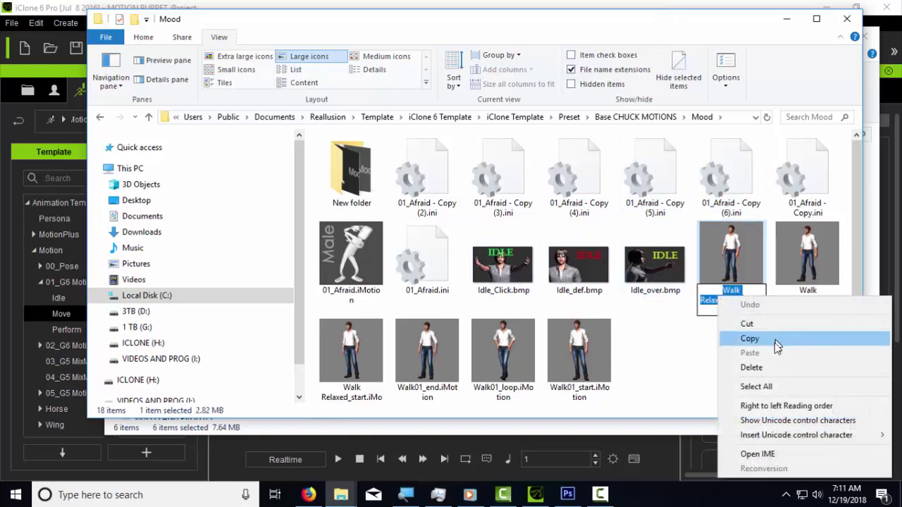
left_click(748, 339)
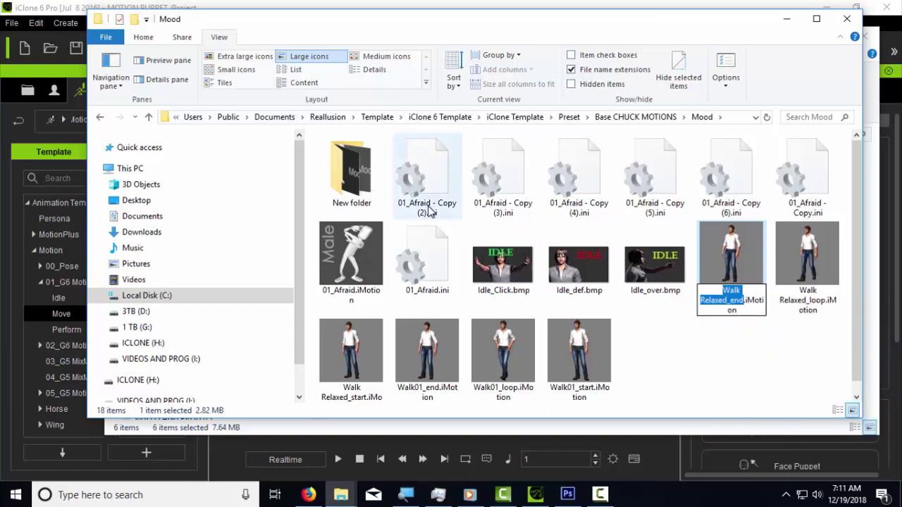
Rename 01_Afraid - Copy (2).ini to Walk Relaxed_end.ini.
left_click(428, 210)
left_click(418, 209)
right_click(417, 209)
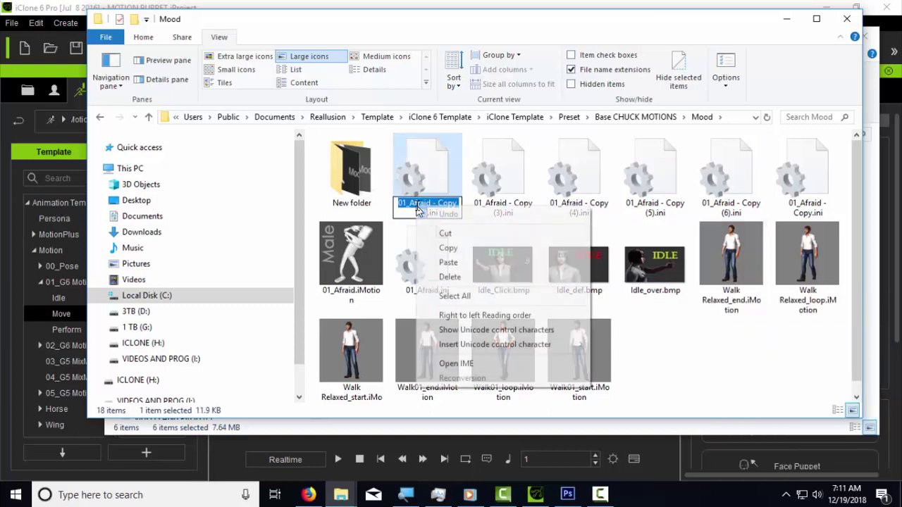
left_click(458, 262)
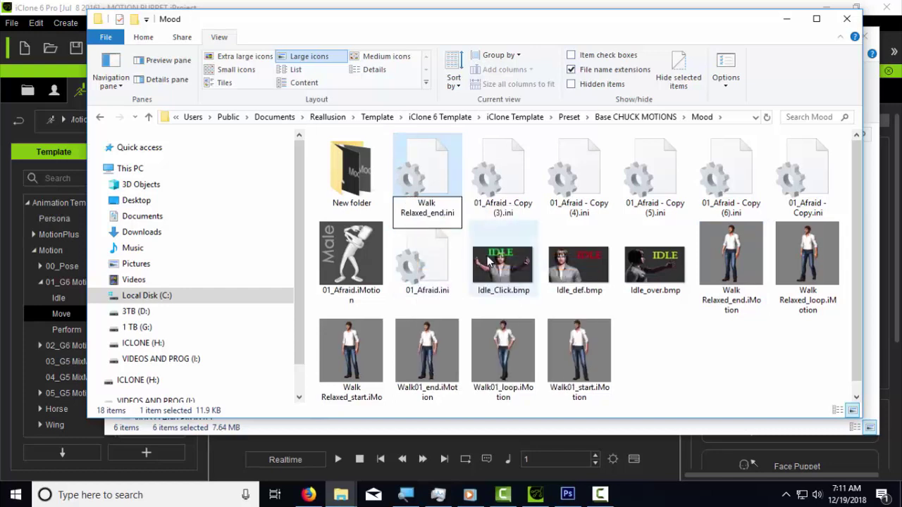
left_click(600, 496)
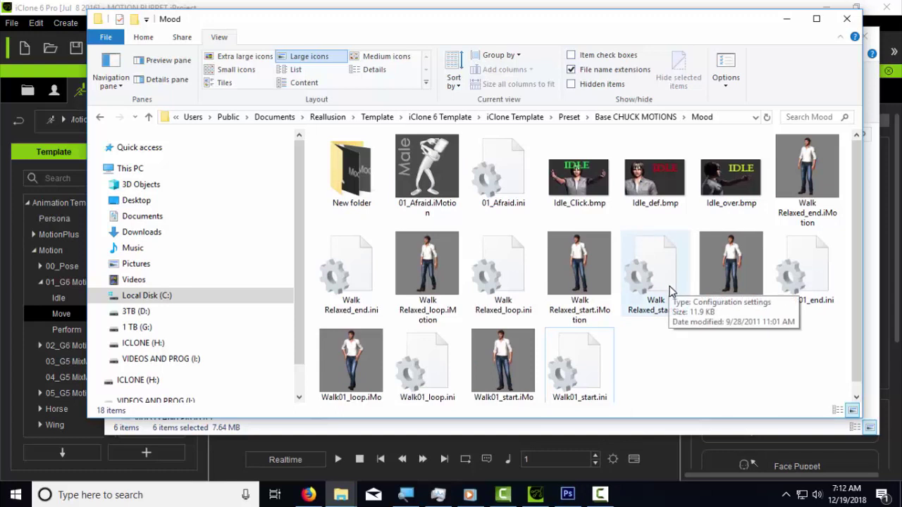
In the Preset folder, rename Base CHUCK MOTIONS to Base MASON MOTIONS 2.
left_click(569, 117)
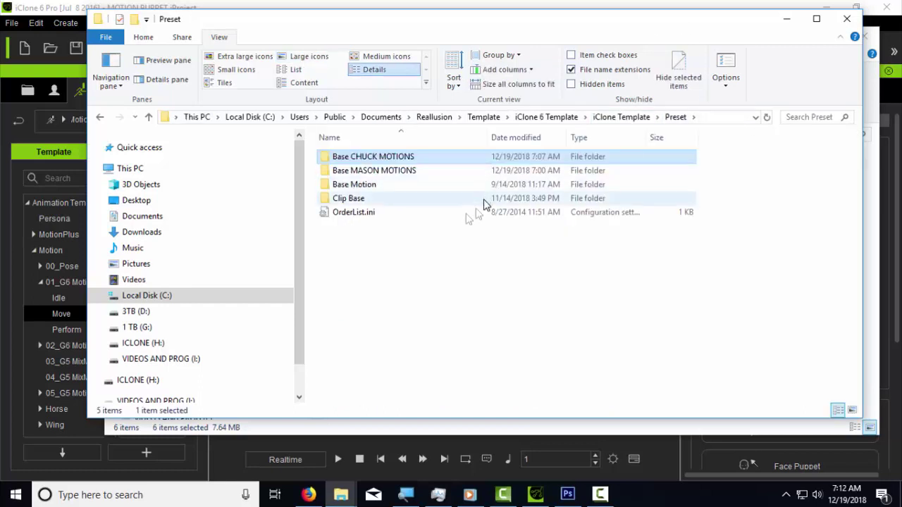
left_click(379, 157)
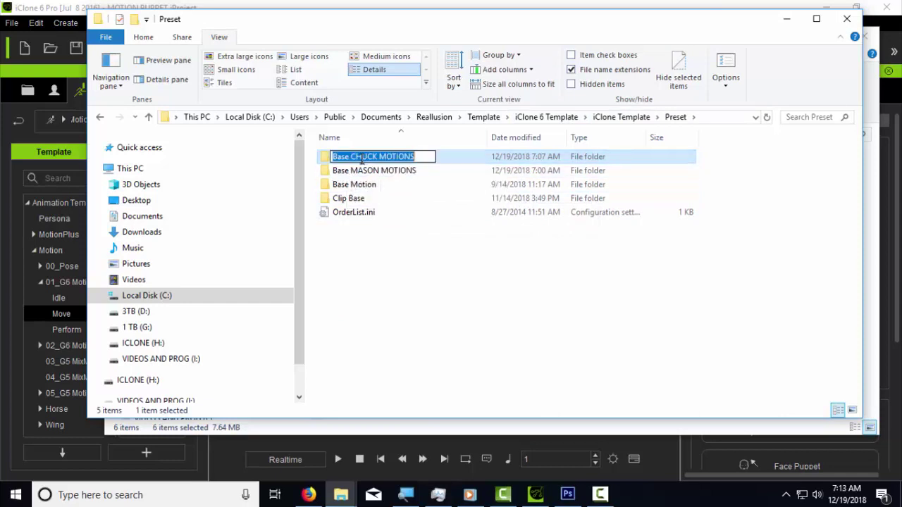
left_click_drag(350, 156, 428, 156)
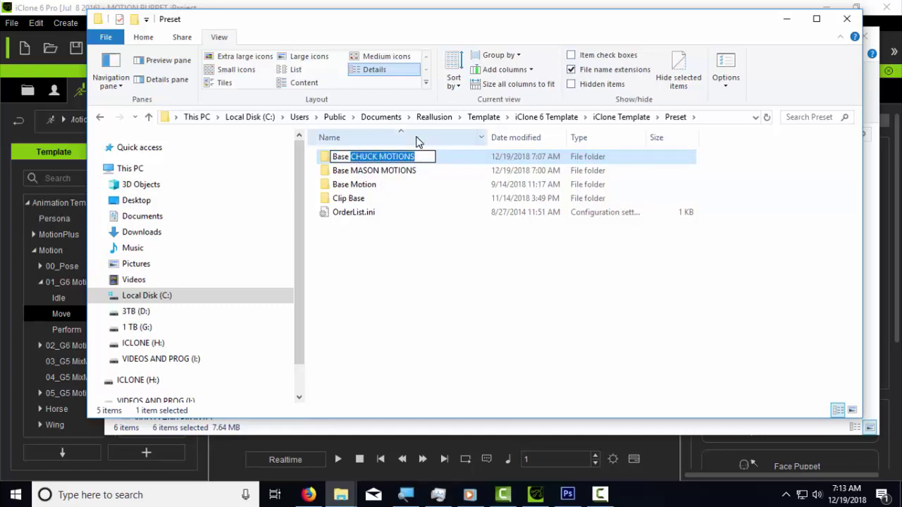
type("MA")
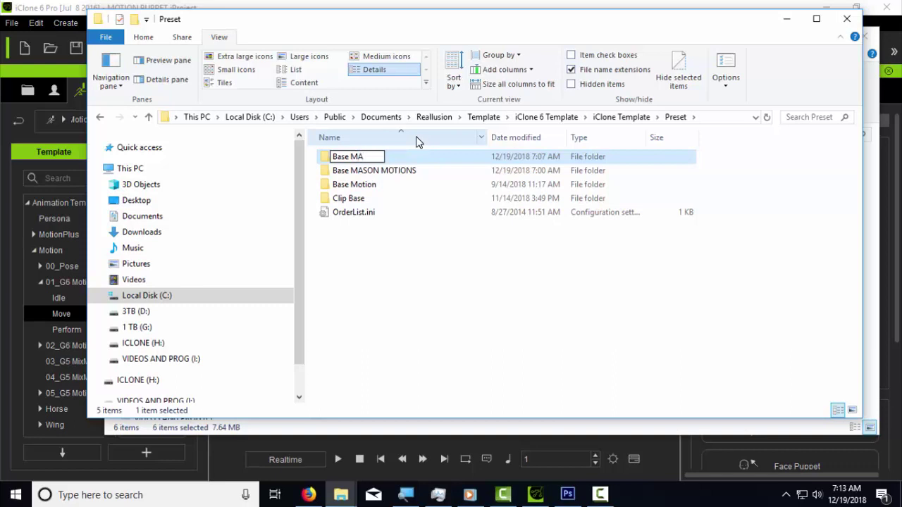
type("SON MOTIONS 2")
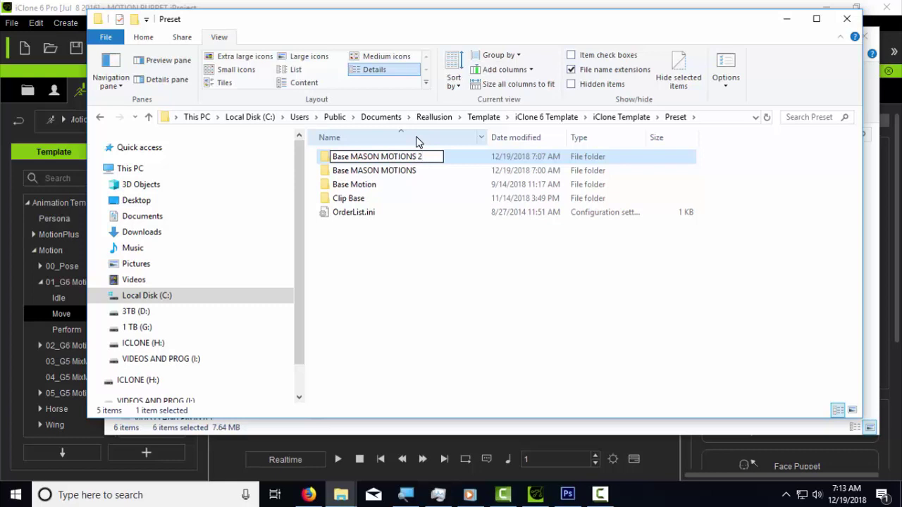
key("Return")
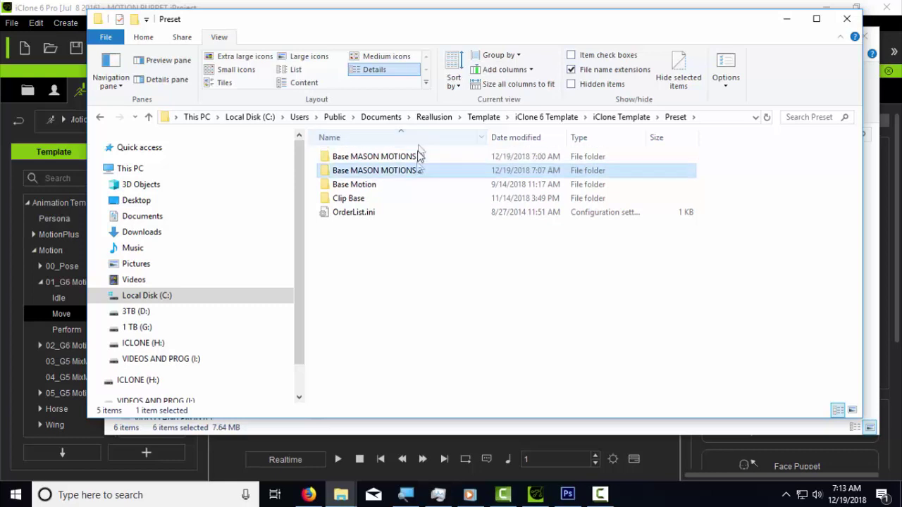
Rename Base MASON MOTIONS to Base MASON MOTIONS 1.
left_click(413, 157)
left_click(420, 158)
left_click(423, 157)
type("1")
key("Return")
left_click(484, 268)
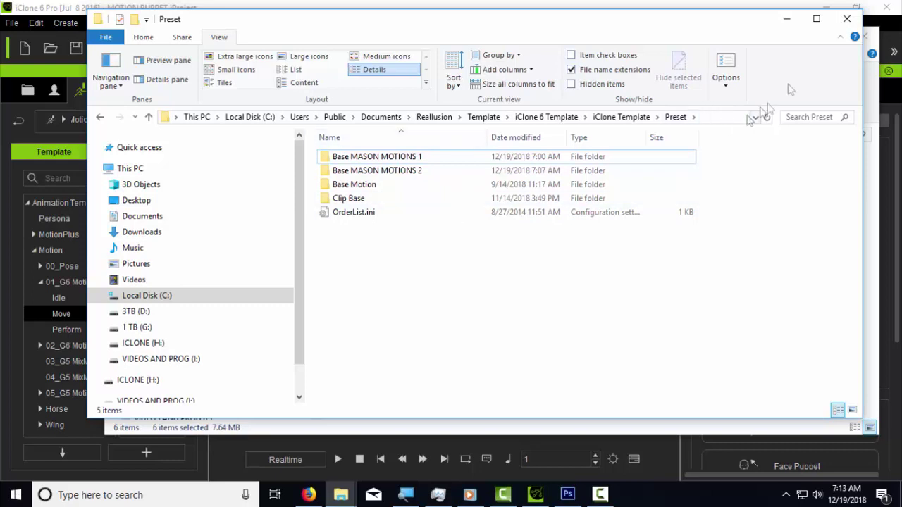
Choose the Base MASON MOTIONS body profile in Motion Puppet, find it empty, then close Motion Puppet.
left_click(788, 22)
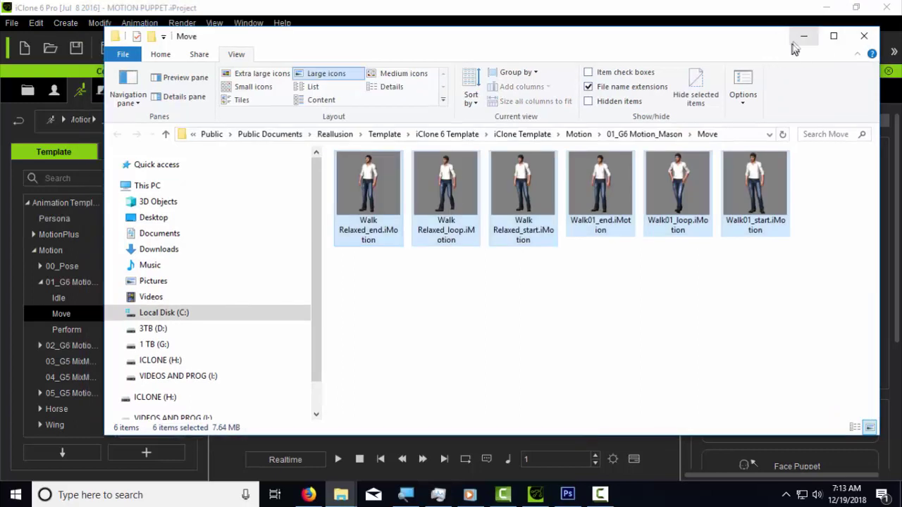
left_click(807, 40)
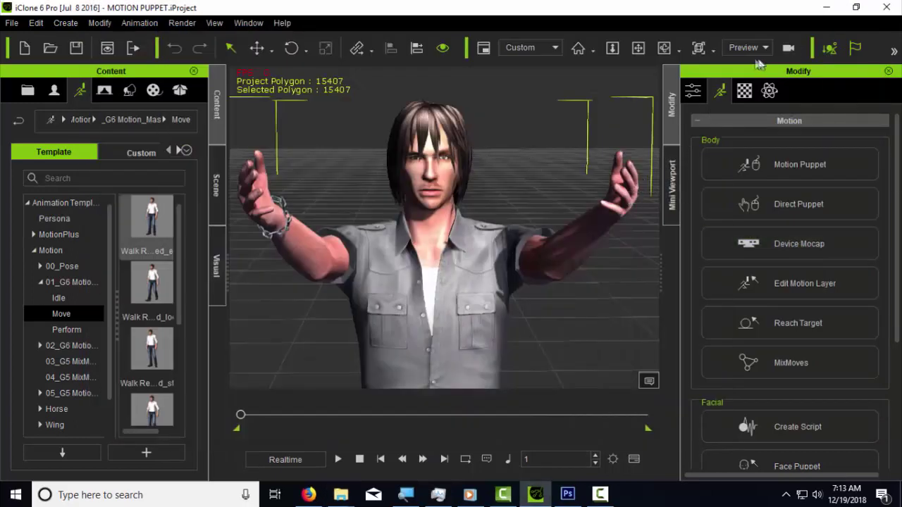
left_click(794, 159)
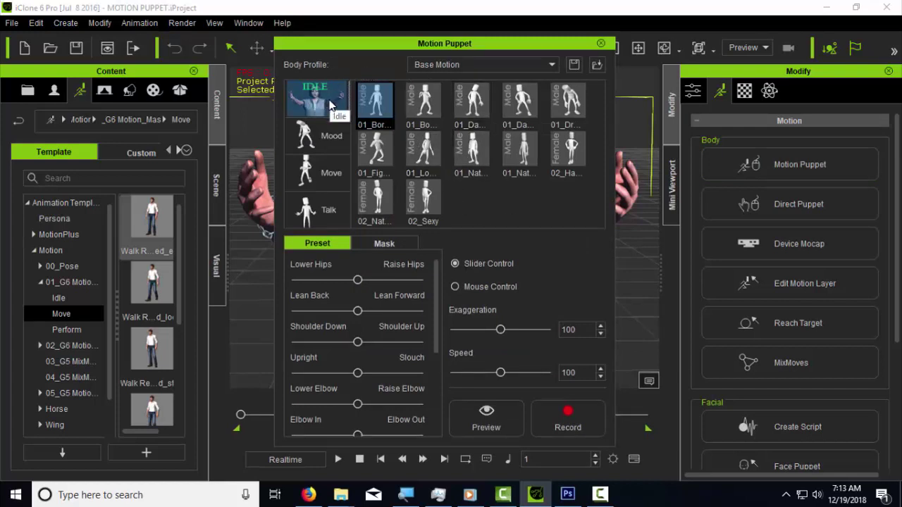
left_click(553, 65)
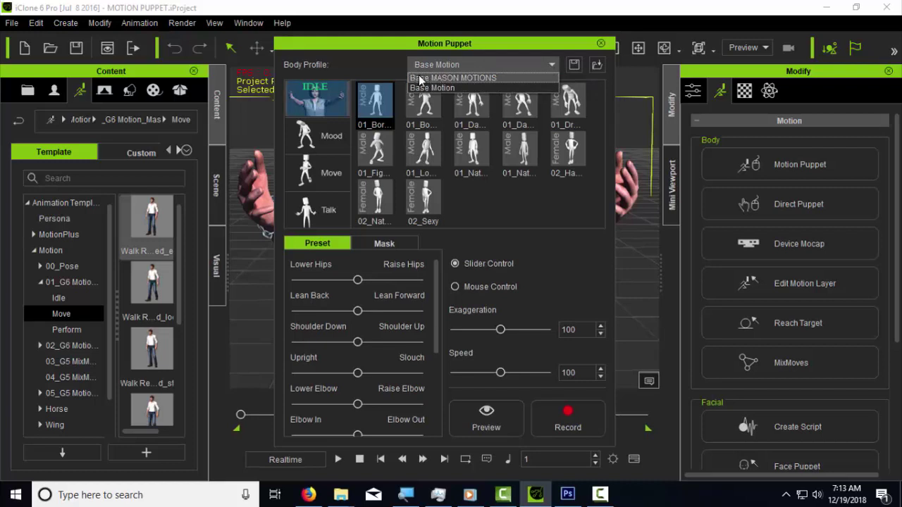
left_click(486, 77)
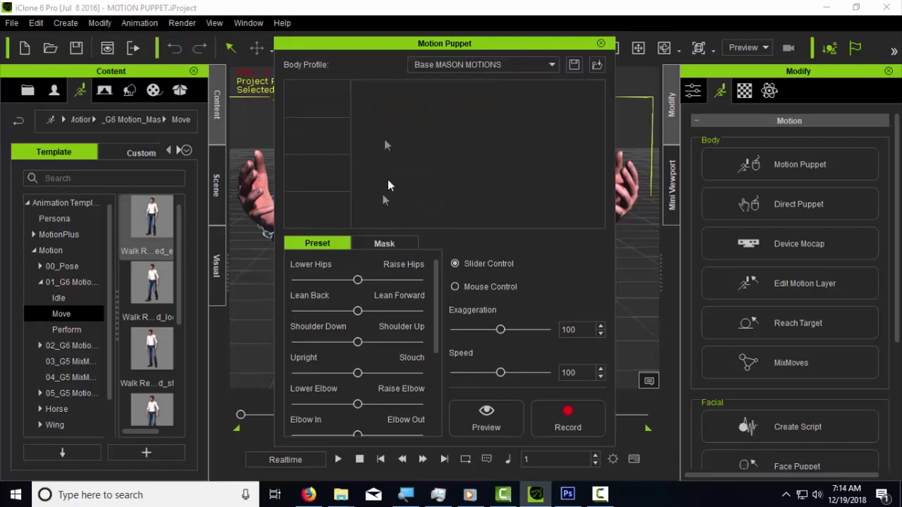
left_click(601, 44)
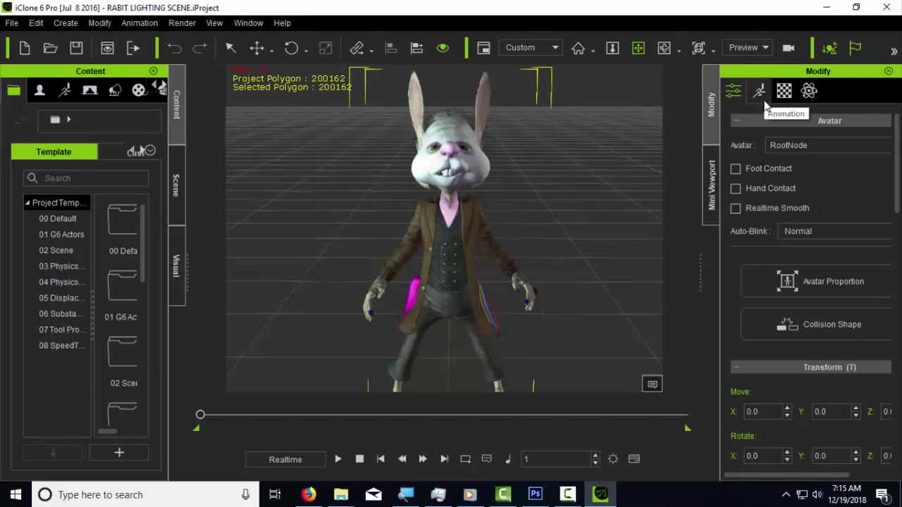
Show the rabbit character's Animation tools, including Motion Puppet and Direct Puppet.
left_click(763, 96)
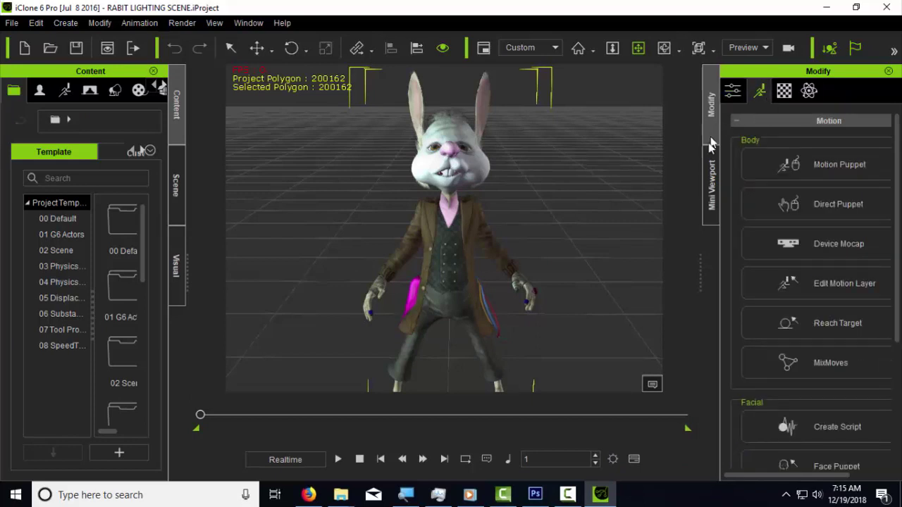
Open Motion Puppet for the rabbit, move it aside, check the Body Profile list, then return to Explorer.
left_click(822, 163)
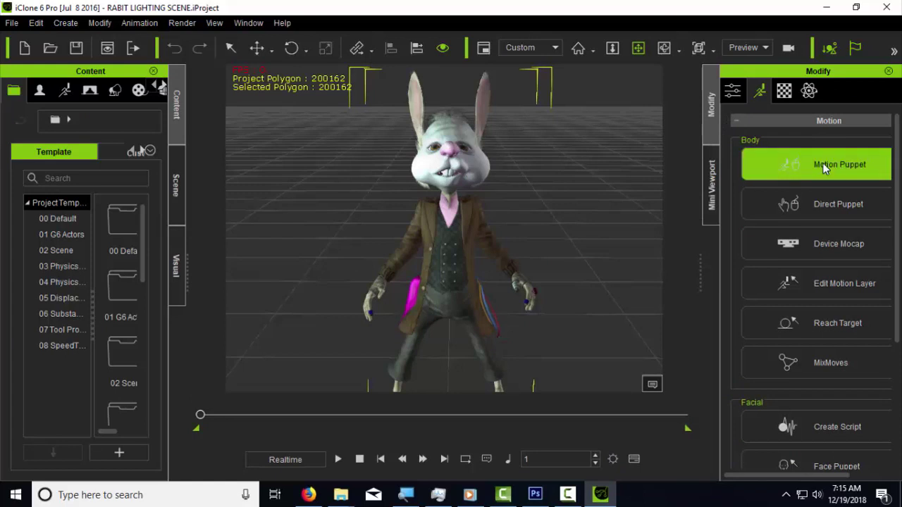
left_click_drag(449, 43, 366, 62)
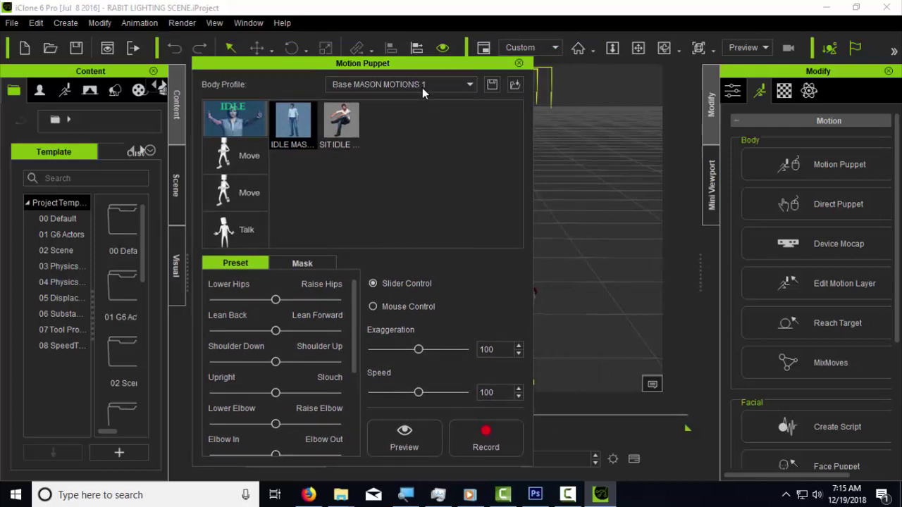
left_click(469, 85)
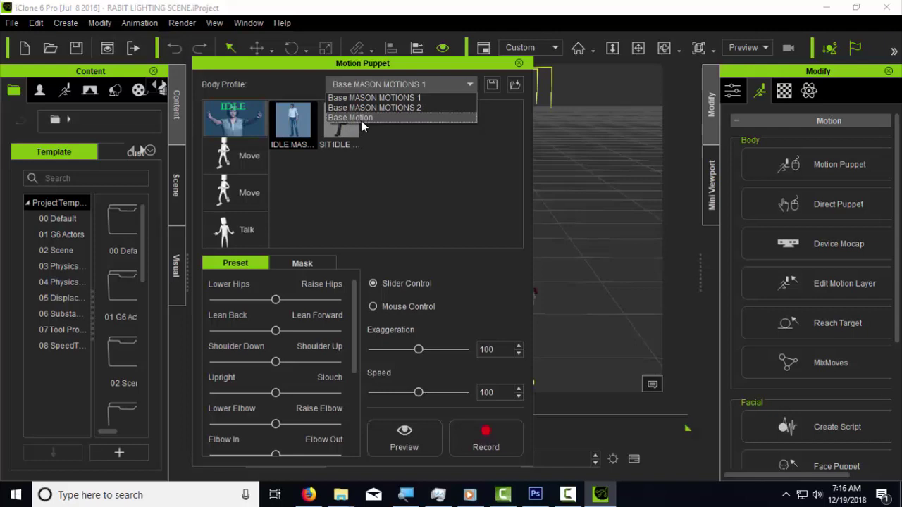
key("alt+Tab")
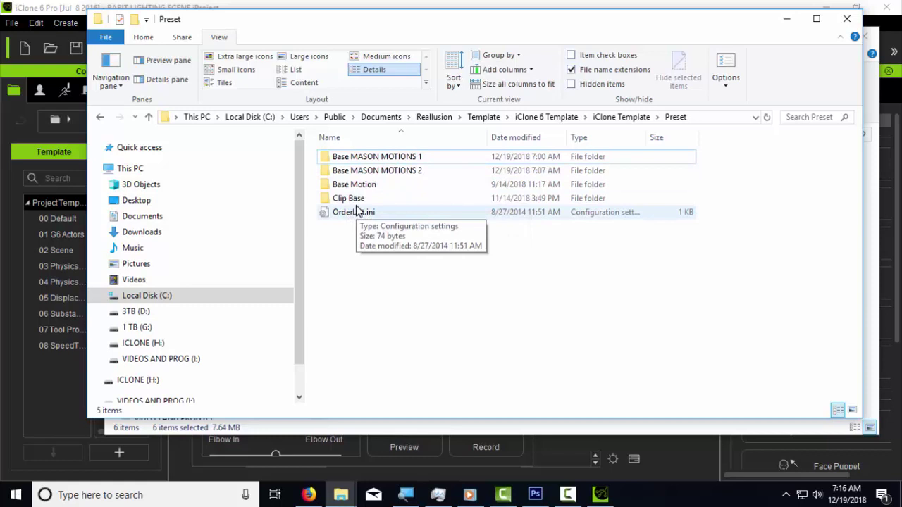
left_click(340, 156)
double_click(372, 162)
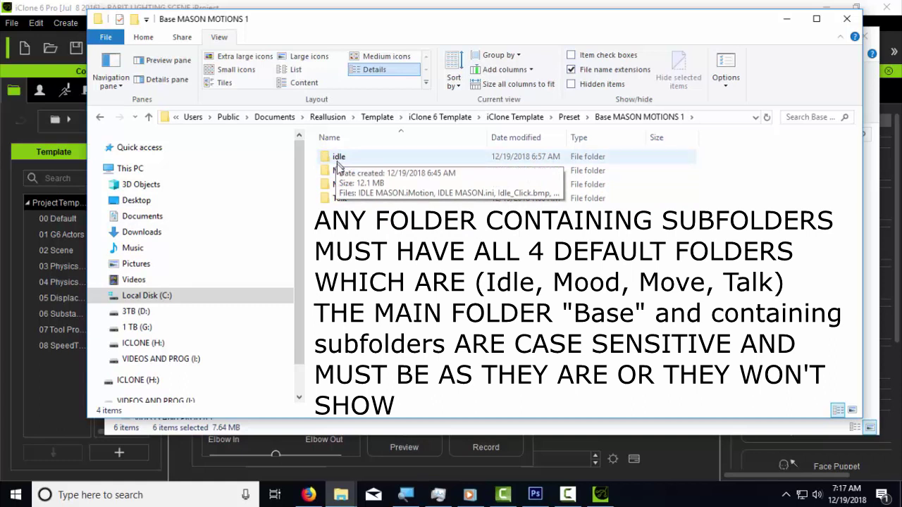
key("alt+Up")
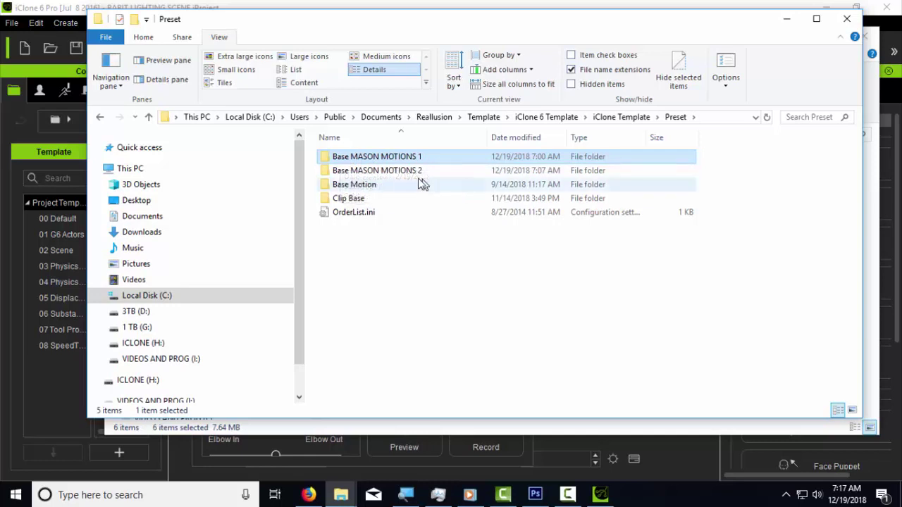
double_click(411, 173)
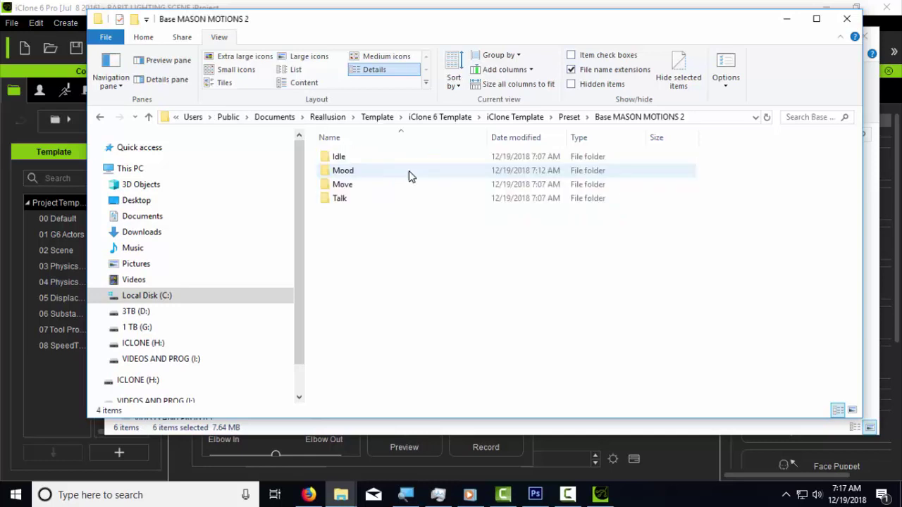
double_click(341, 171)
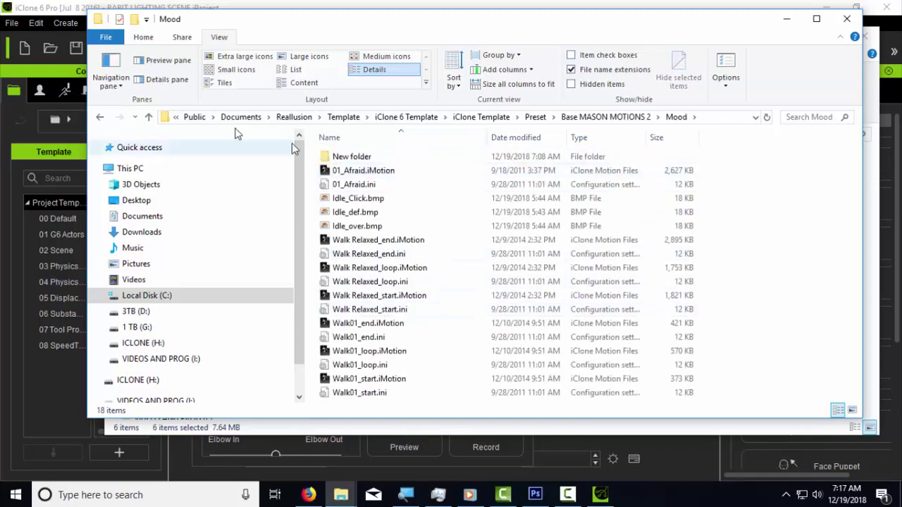
left_click(101, 120)
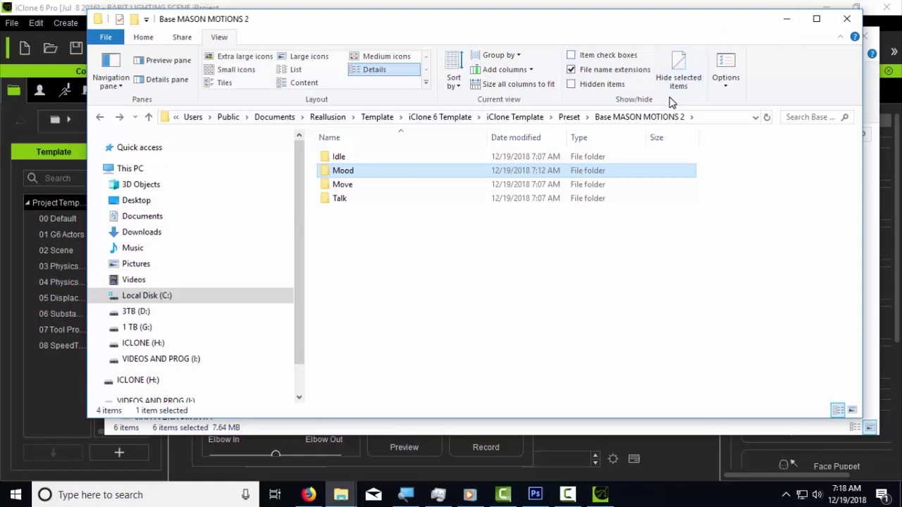
left_click(570, 118)
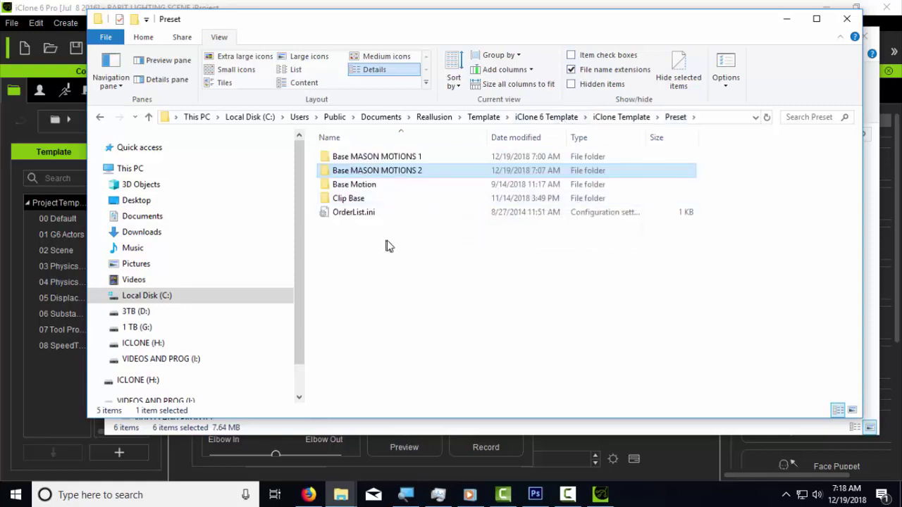
Open Base Motion > Idle and browse its 35 motion, .ini, pose and bitmap files.
left_click(357, 186)
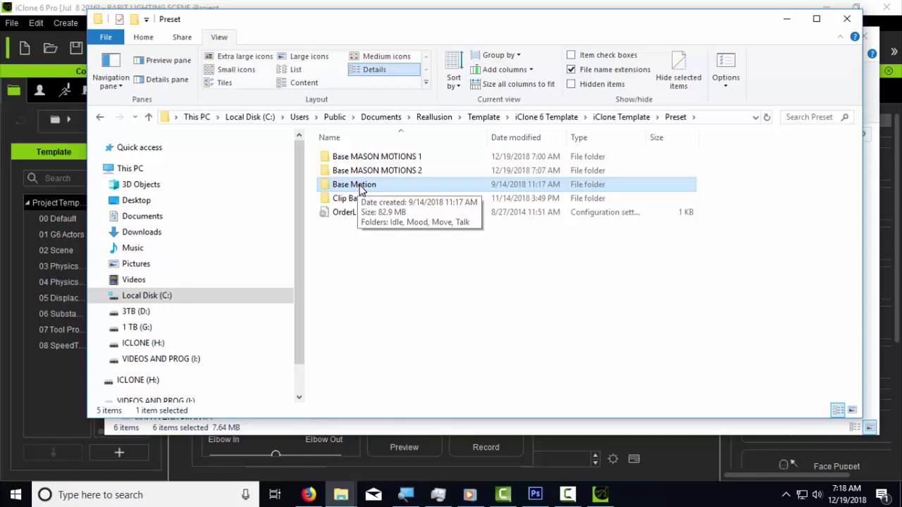
double_click(360, 186)
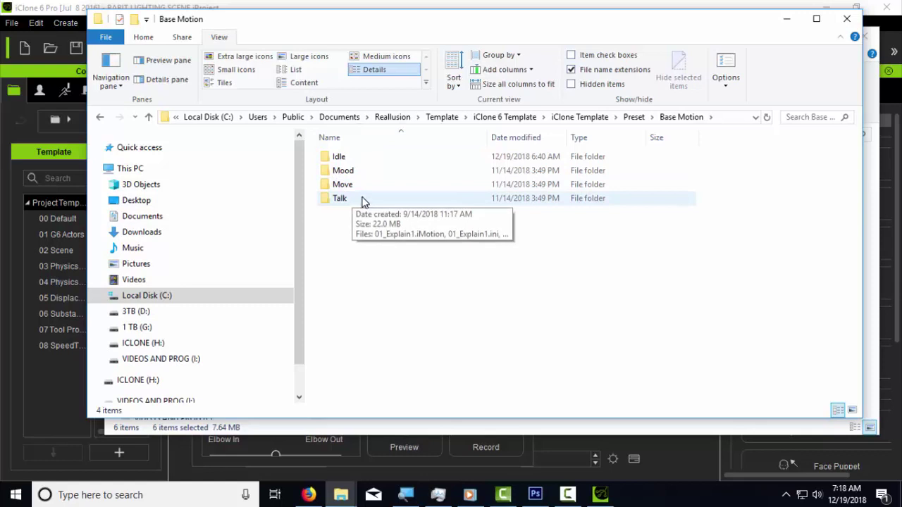
double_click(346, 156)
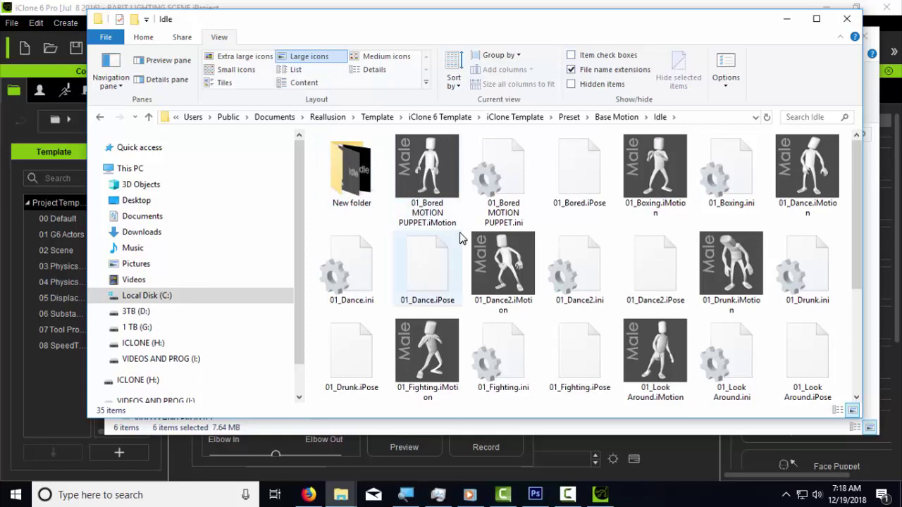
scroll(564, 242, "down", 3)
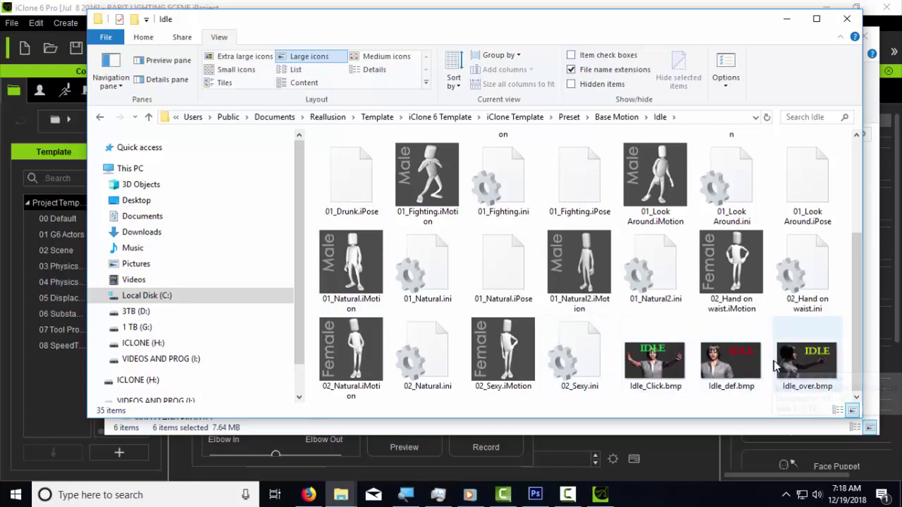
scroll(651, 327, "up", 3)
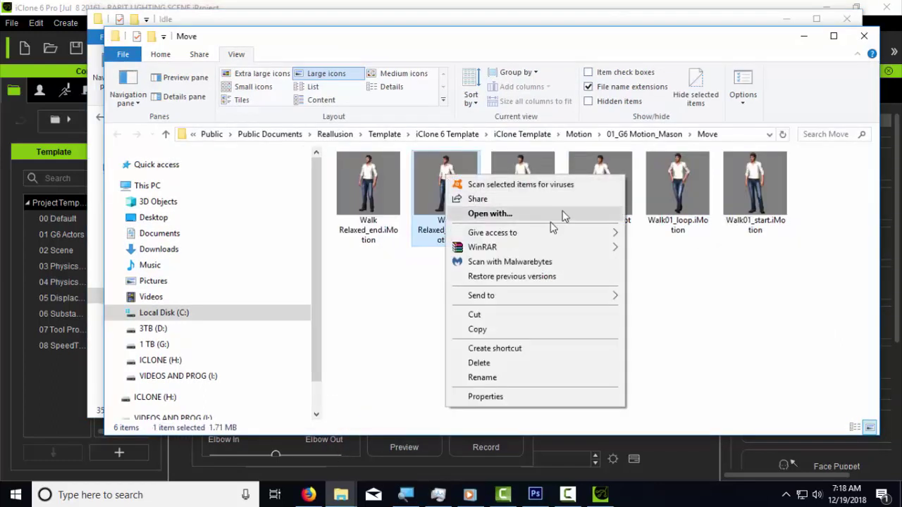
Paste Walk Relaxed_loop.iMotion from the Move folder into the Base Motion Idle folder.
left_click(507, 334)
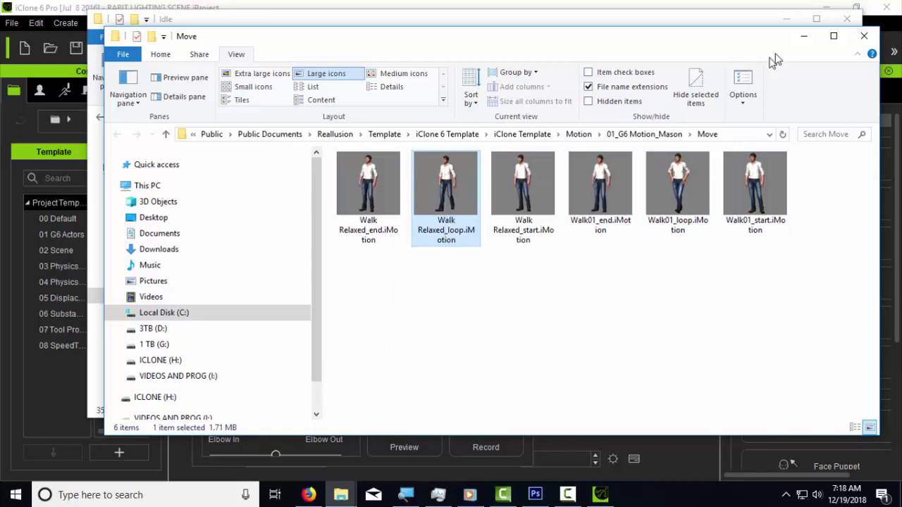
left_click(803, 35)
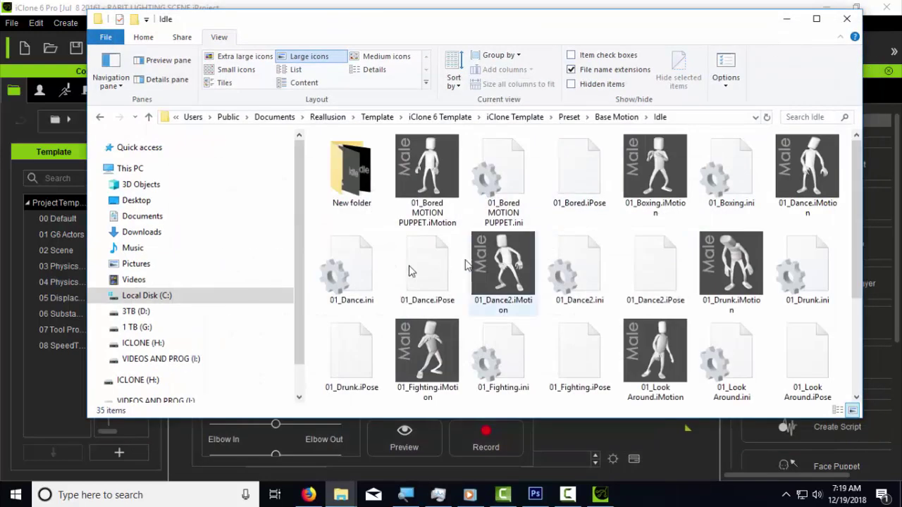
right_click(313, 226)
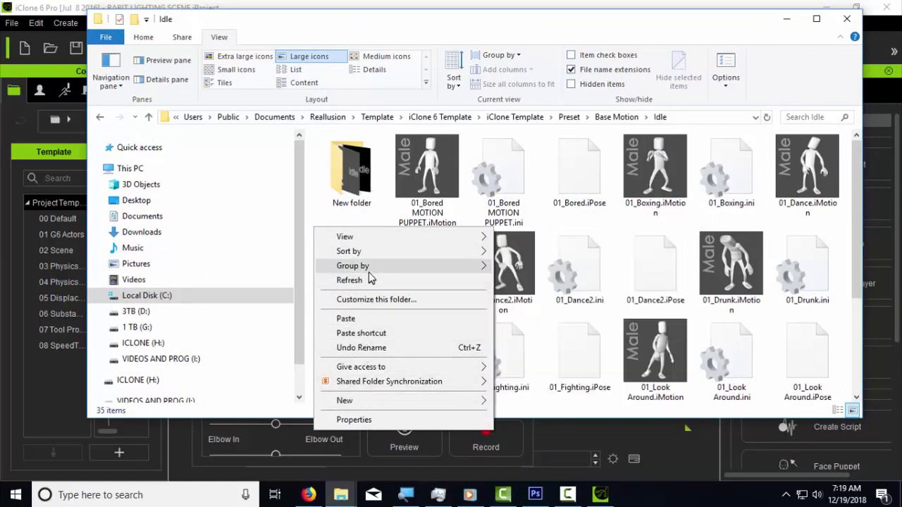
left_click(356, 320)
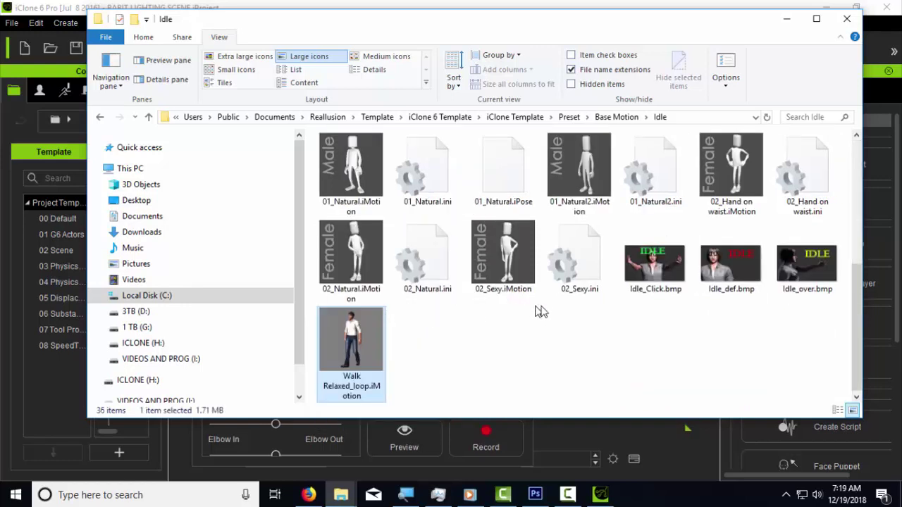
Duplicate 02_Sexy.ini and copy the name Walk Relaxed_loop from the motion file.
left_click(575, 281)
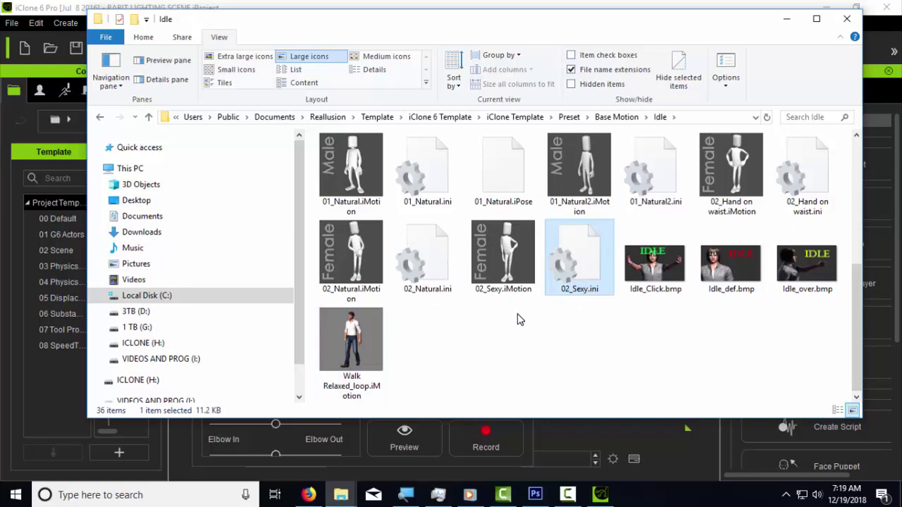
key("ctrl+v")
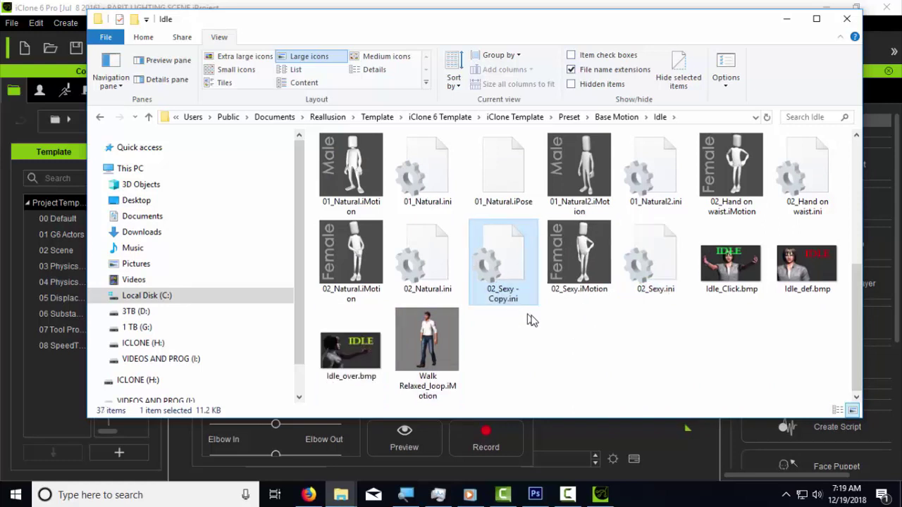
left_click(427, 388)
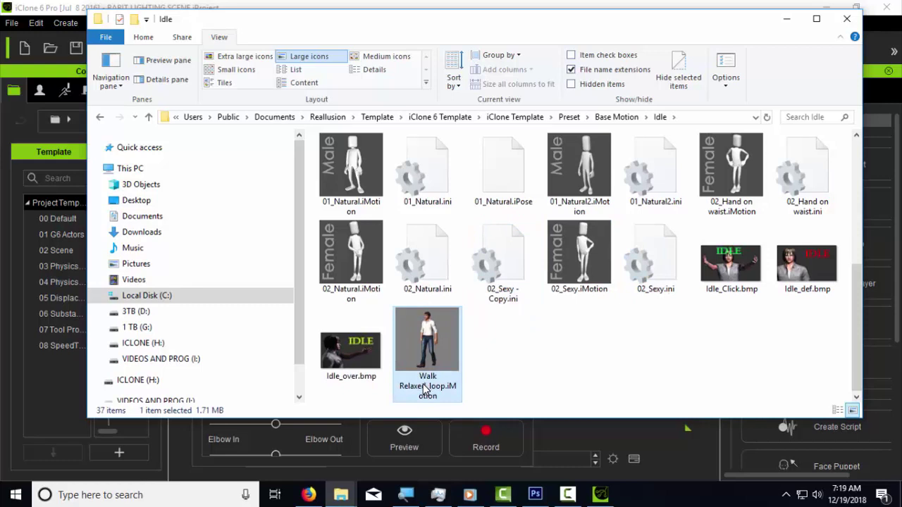
left_click(427, 388)
right_click(425, 385)
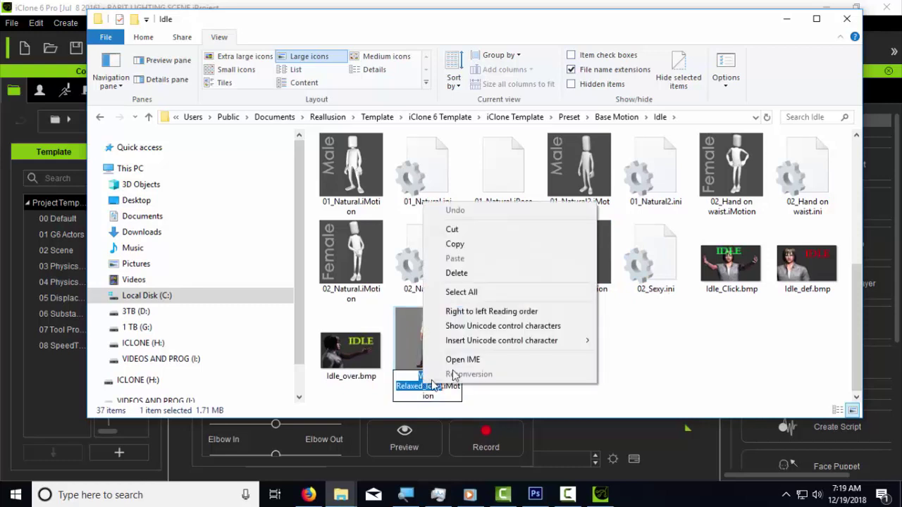
left_click(467, 246)
Rename the duplicated settings file to Walk Relaxed_loop.ini.
left_click(501, 296)
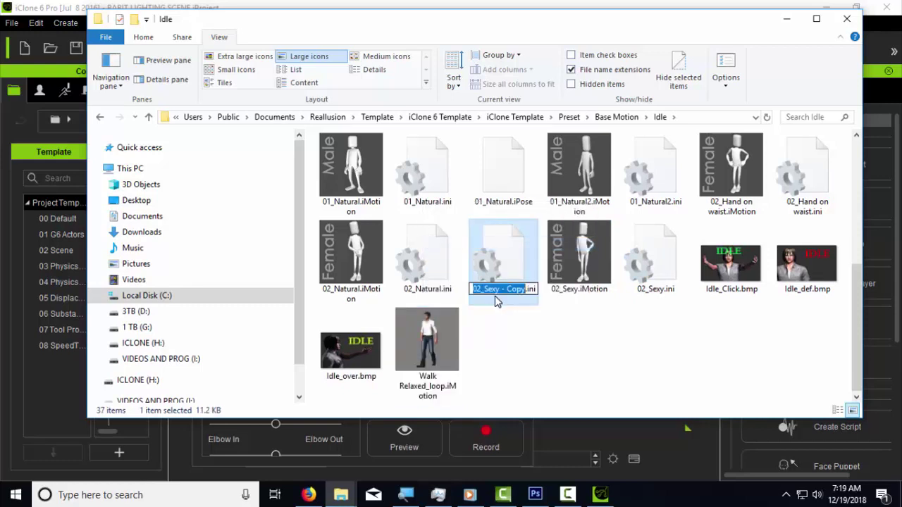
right_click(496, 299)
left_click(501, 298)
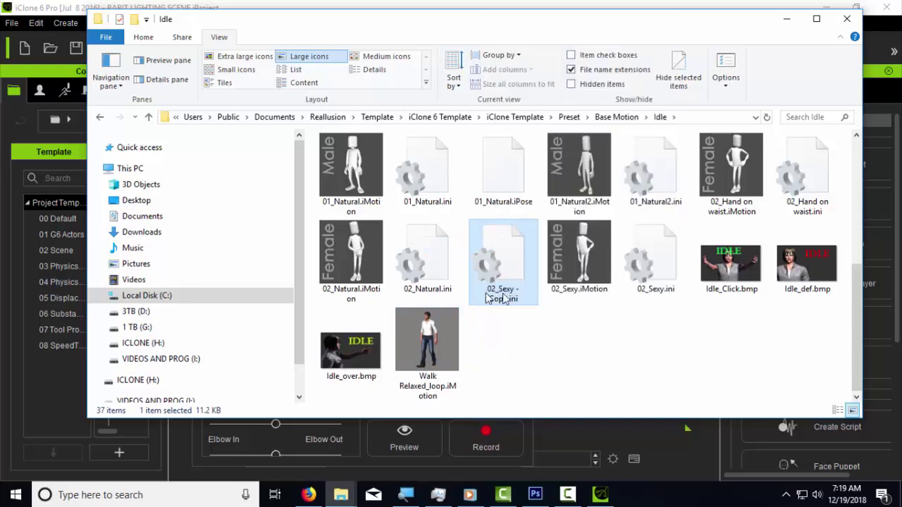
left_click(503, 299)
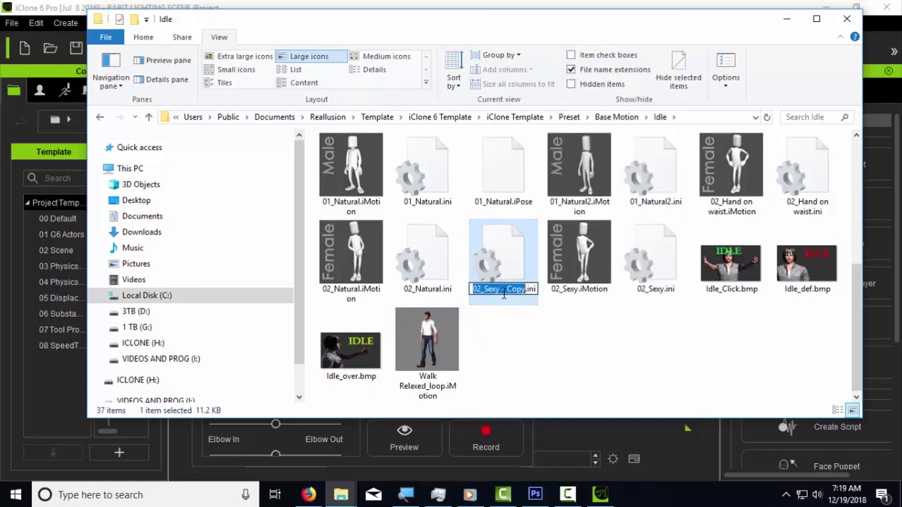
right_click(503, 296)
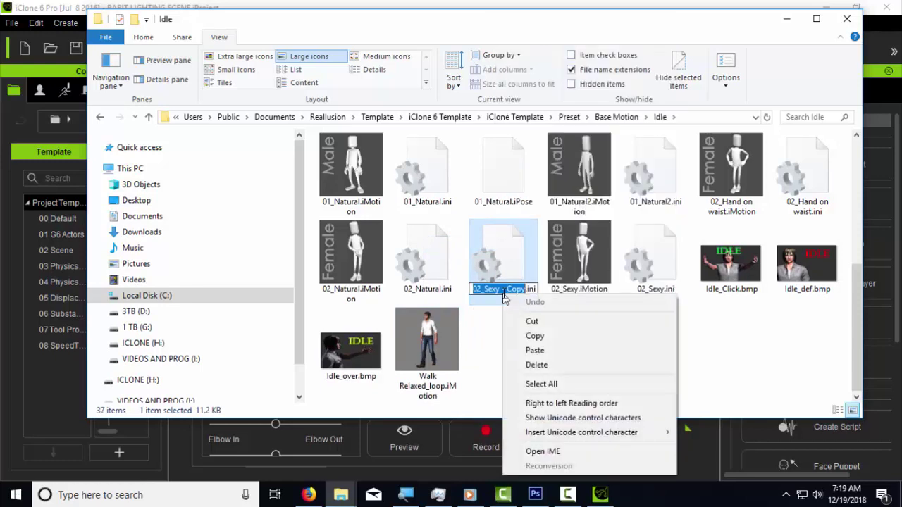
left_click(550, 353)
left_click(582, 342)
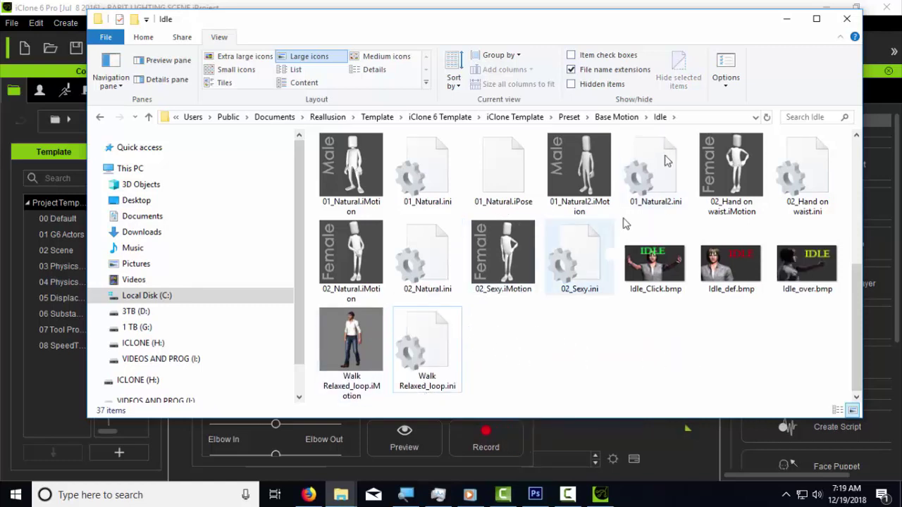
left_click_drag(677, 27, 635, 55)
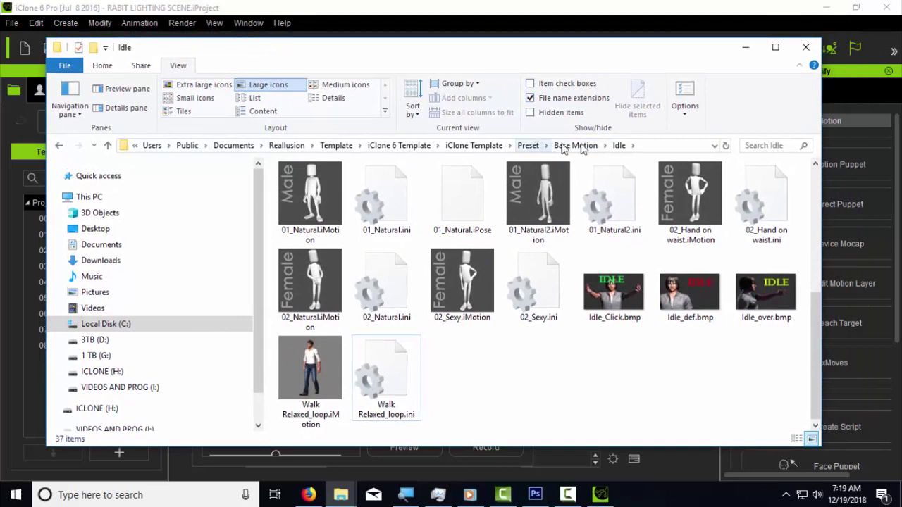
In Motion Puppet, choose the Base Motion body profile and select Walk Relaxed_loop, keeping the rabbit visible.
left_click(748, 51)
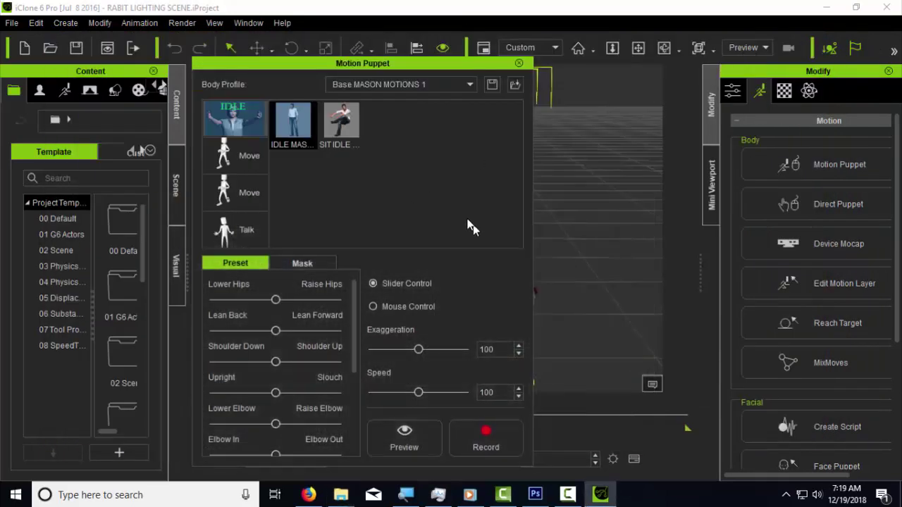
left_click(470, 85)
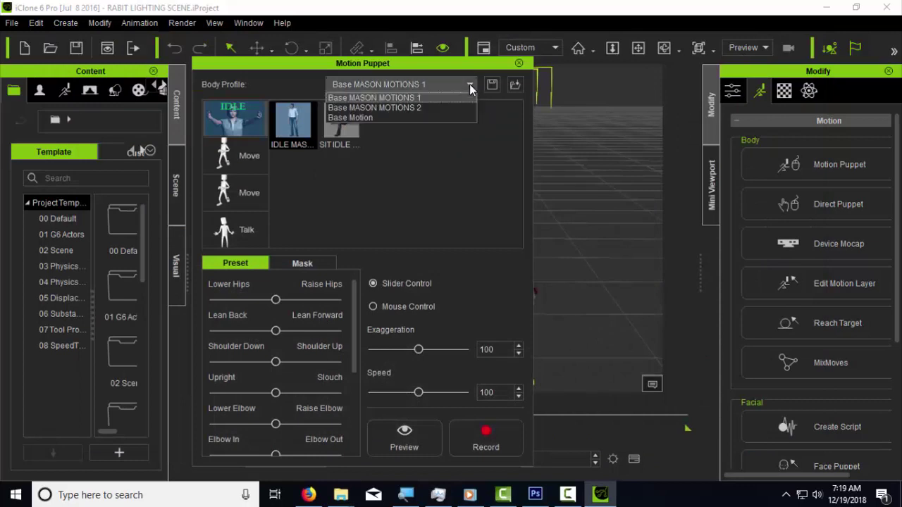
left_click(355, 117)
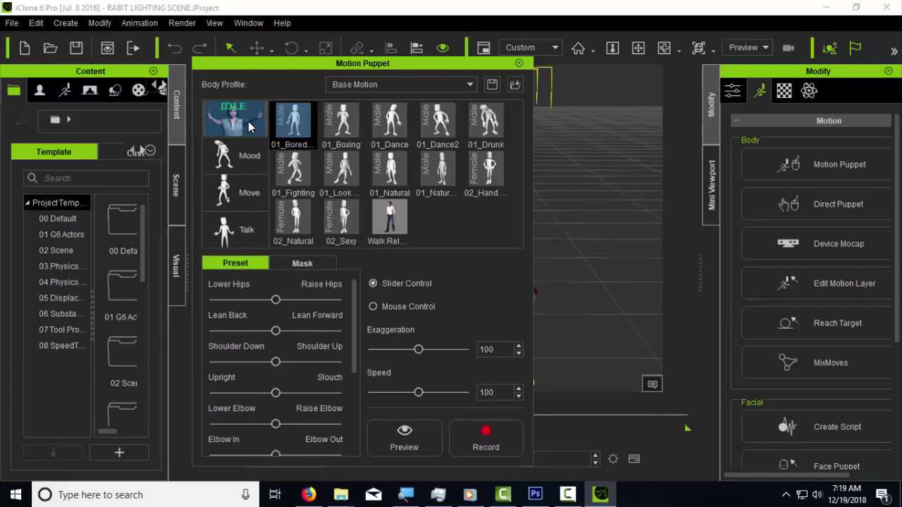
left_click(385, 223)
left_click_drag(435, 67, 263, 49)
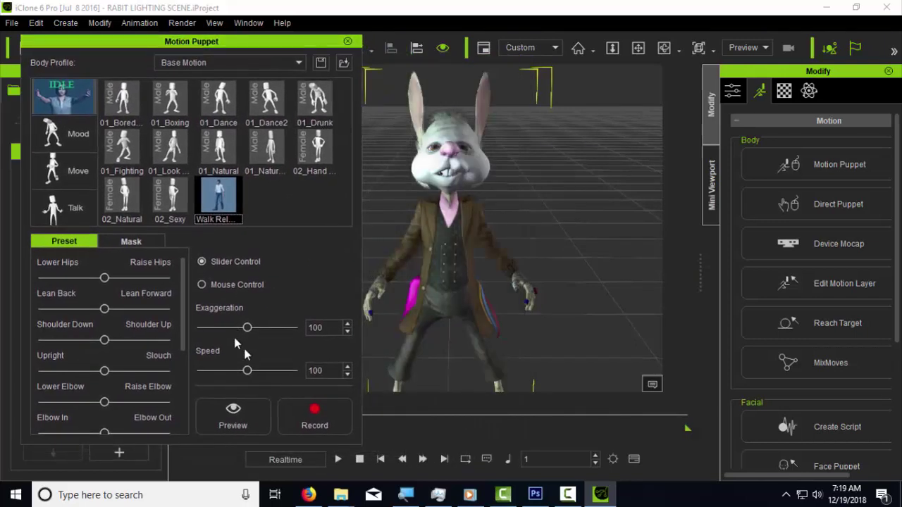
Preview Walk Relaxed on the rabbit, then mask out the head and torso.
key("space")
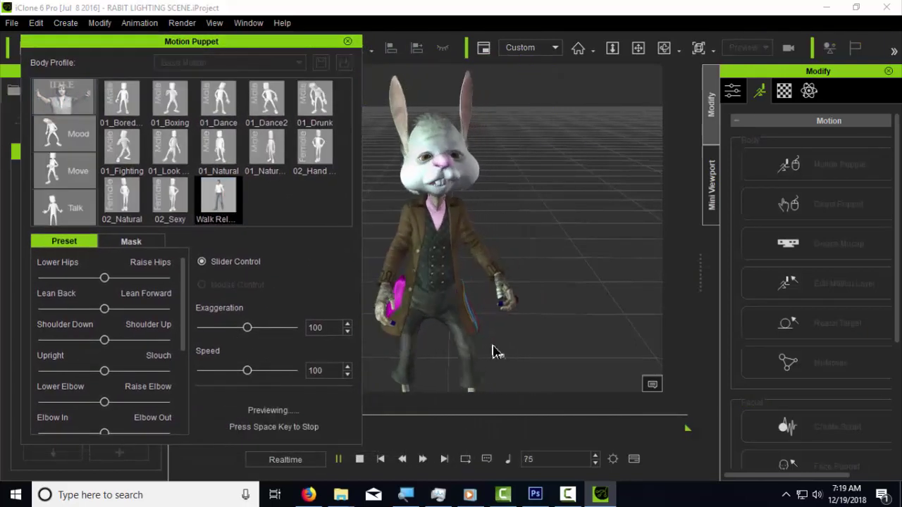
key("space")
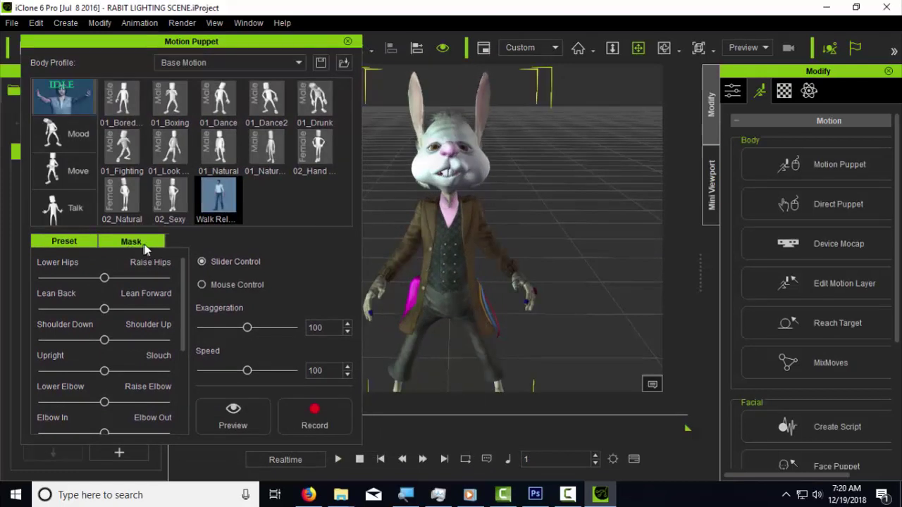
left_click(158, 241)
left_click(102, 315)
left_click(99, 332)
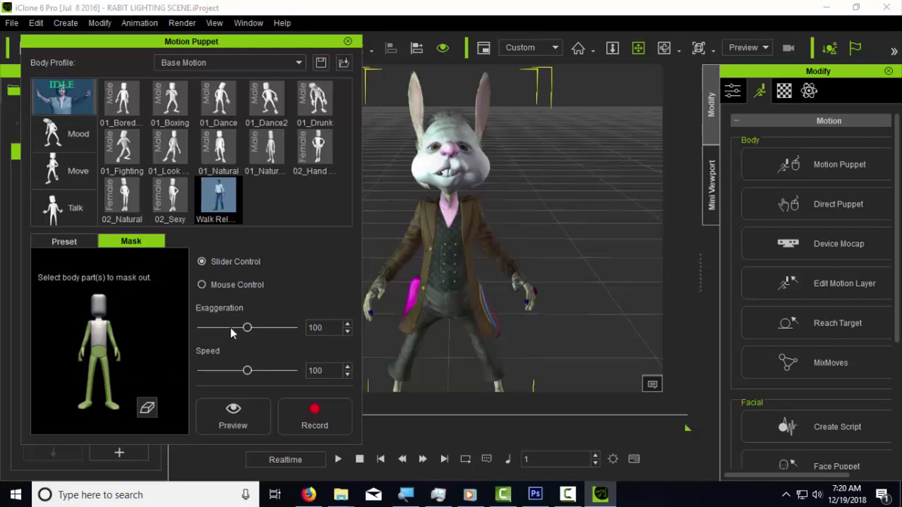
Preview 01_Dance on the rabbit while masking out the hips, head and chest.
left_click(219, 102)
key("space")
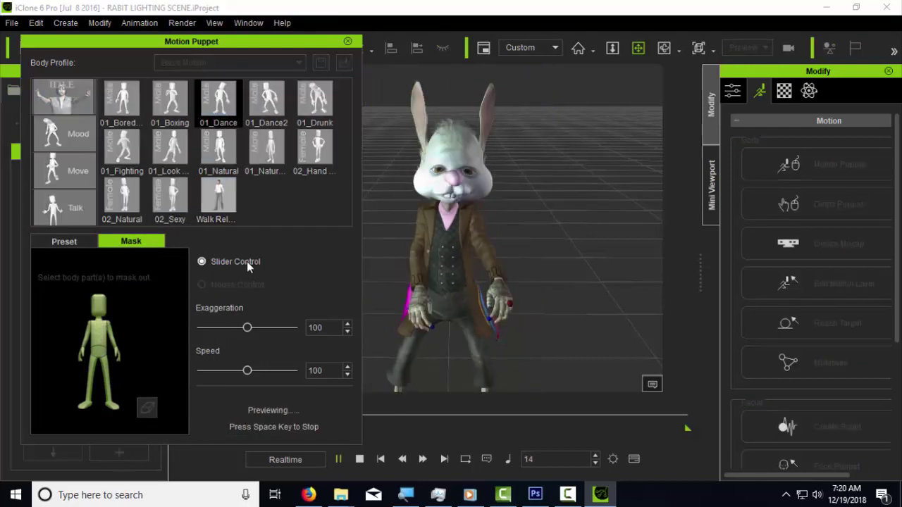
key("space")
left_click(99, 351)
key("space")
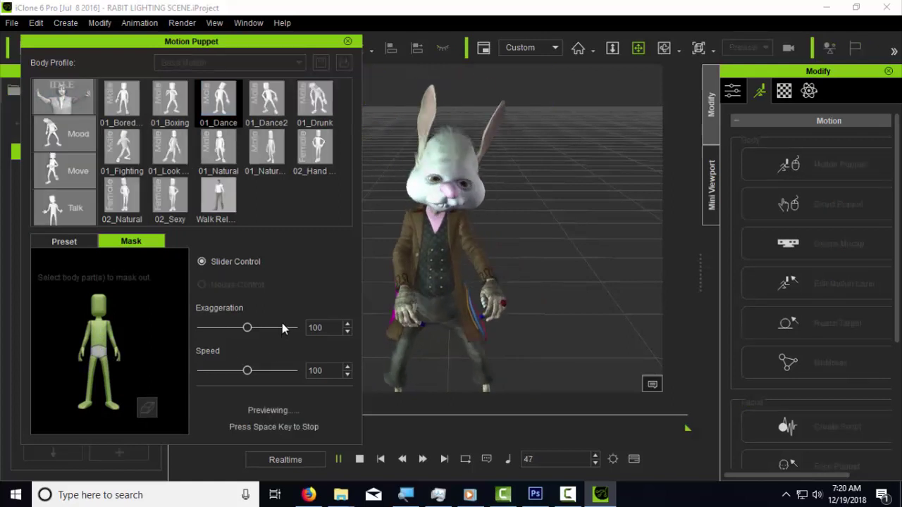
left_click(99, 304)
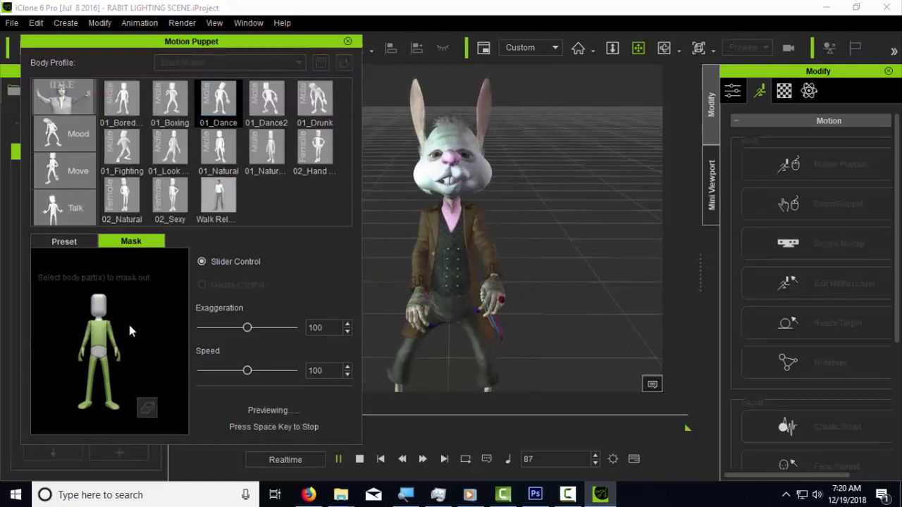
key("space")
left_click(103, 339)
key("space")
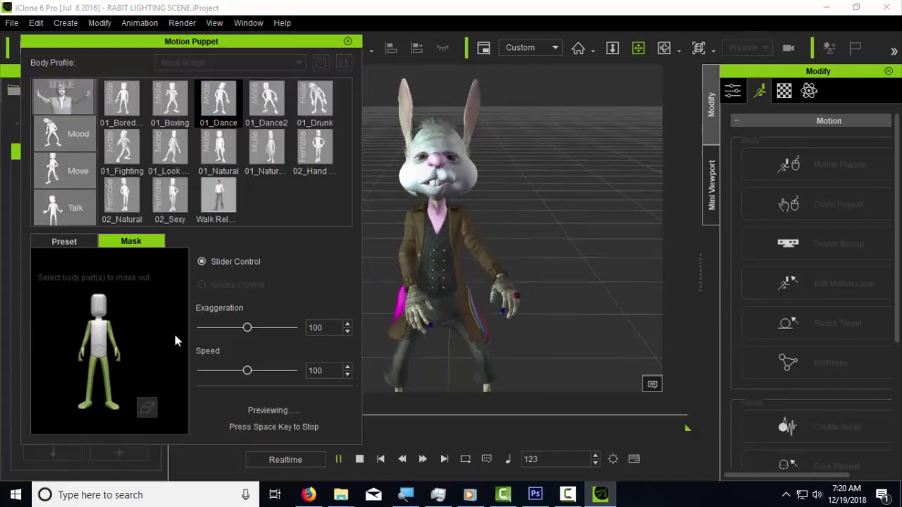
key("space")
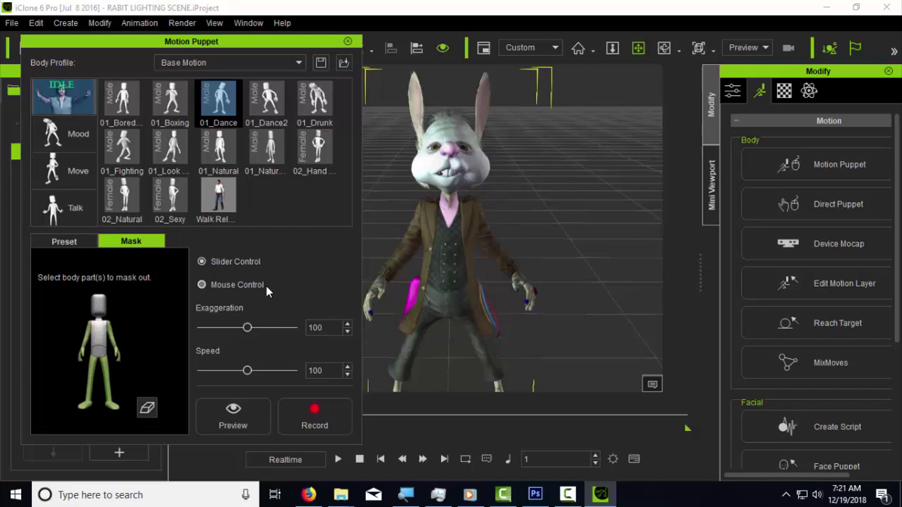
Close Motion Puppet and drag the Content library splitter wider beside the viewport.
left_click(348, 41)
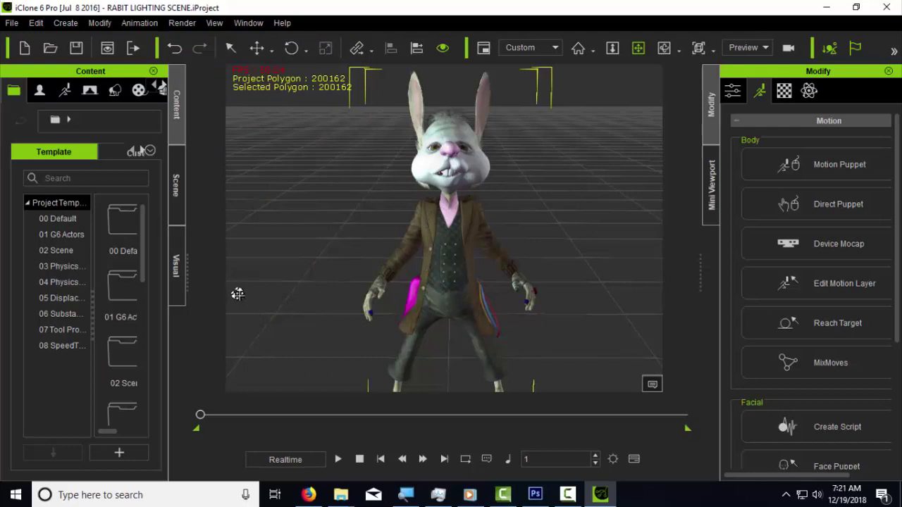
left_click_drag(187, 249, 257, 262)
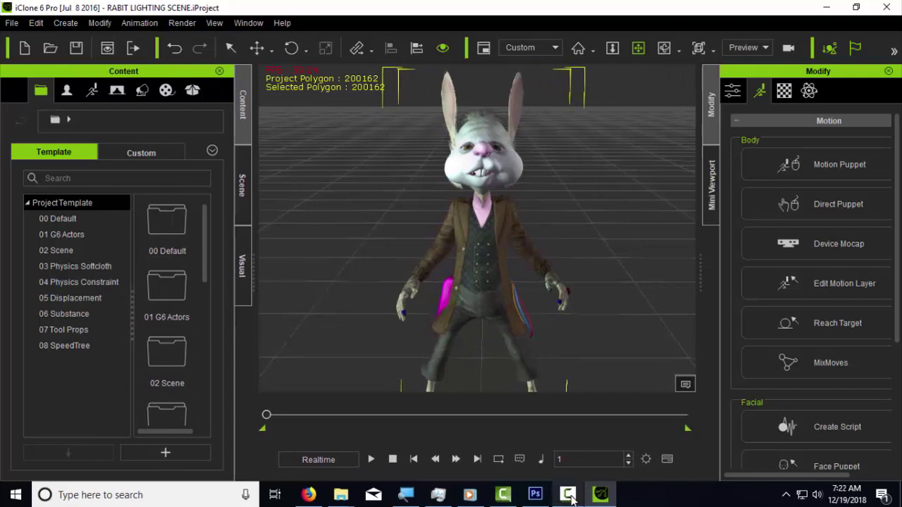
mouse_move(571, 498)
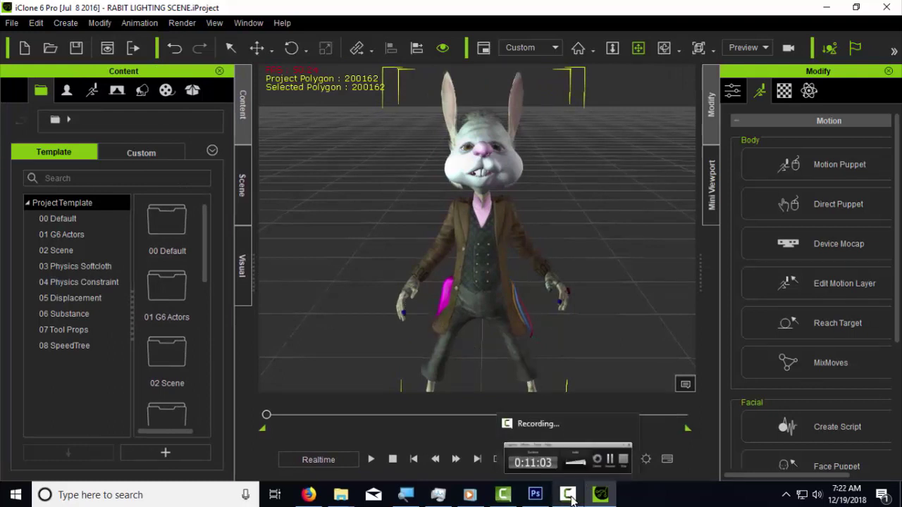